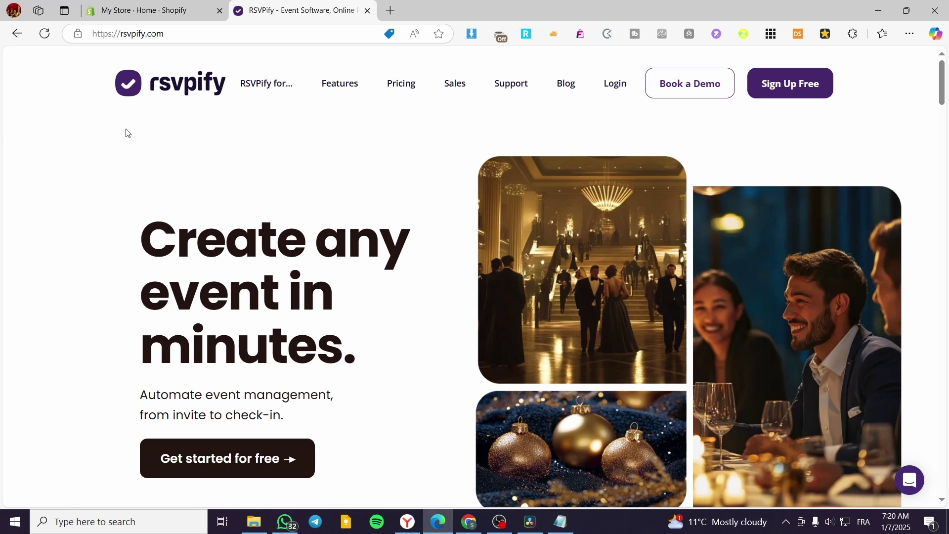
Step: Look over the event features on the RSVPify home page and start a free sign-up
{"action": "scroll", "coordinate": [203, 153], "scroll_direction": "down", "scroll_amount": 8}
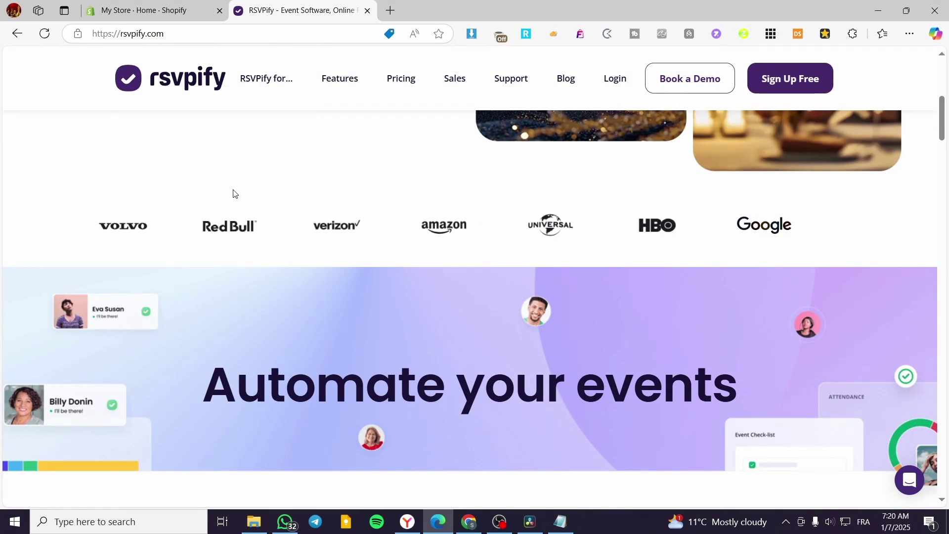
{"action": "scroll", "coordinate": [257, 197], "scroll_direction": "up", "scroll_amount": 8}
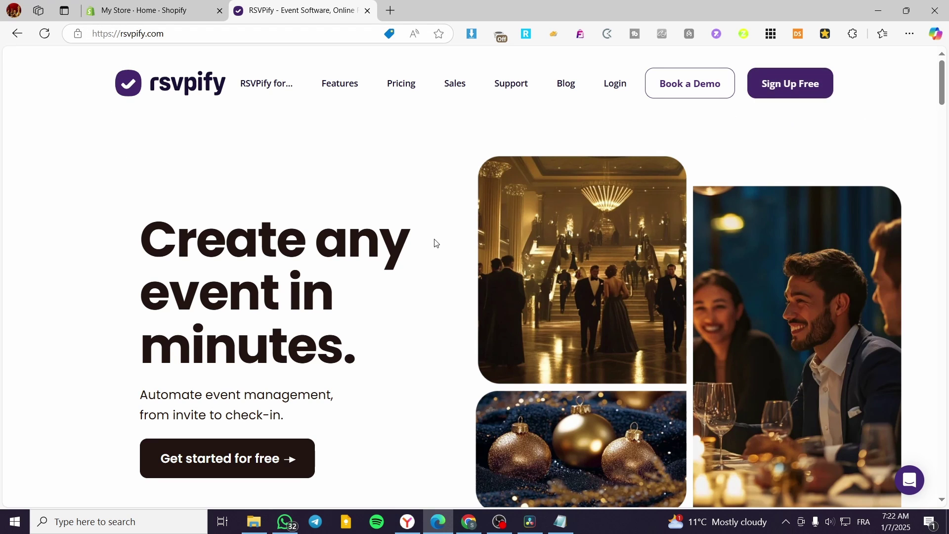
{"action": "scroll", "coordinate": [435, 242], "scroll_direction": "down", "scroll_amount": 5}
{"action": "scroll", "coordinate": [331, 218], "scroll_direction": "down", "scroll_amount": 10}
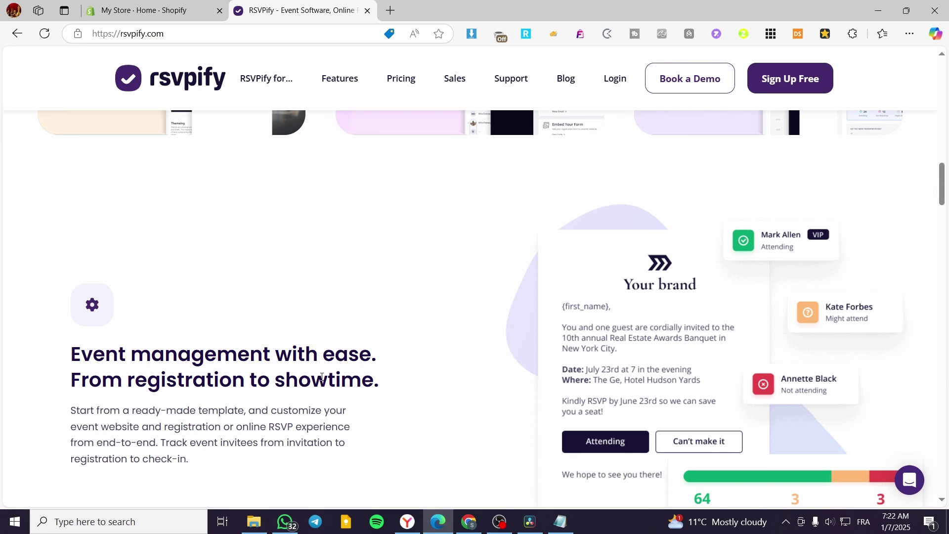
{"action": "scroll", "coordinate": [444, 389], "scroll_direction": "down", "scroll_amount": 8}
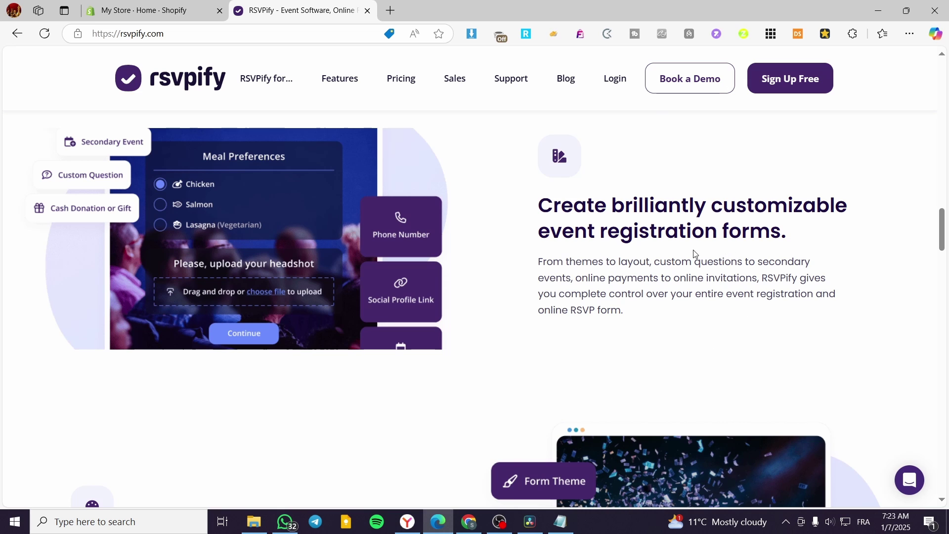
{"action": "scroll", "coordinate": [550, 345], "scroll_direction": "down", "scroll_amount": 7}
{"action": "scroll", "coordinate": [550, 350], "scroll_direction": "up", "scroll_amount": 15}
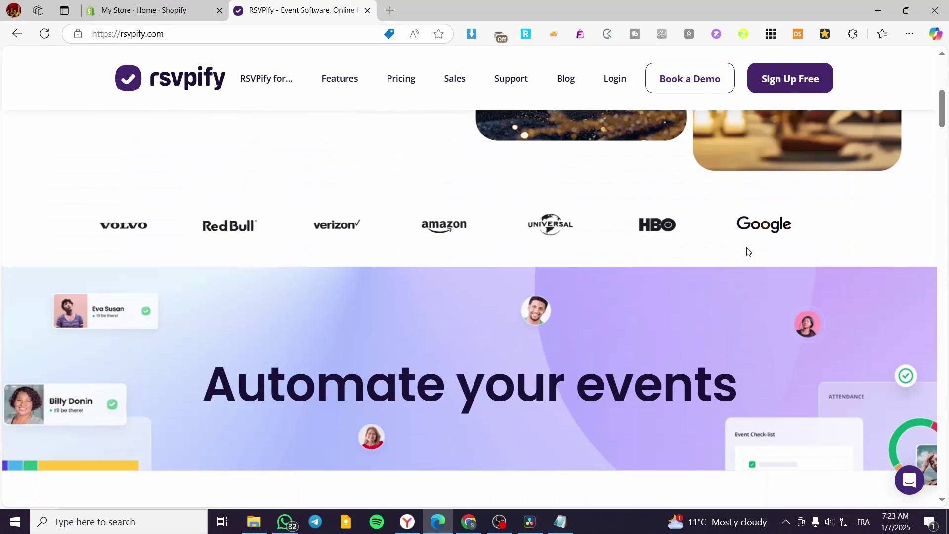
{"action": "left_click", "coordinate": [791, 83]}
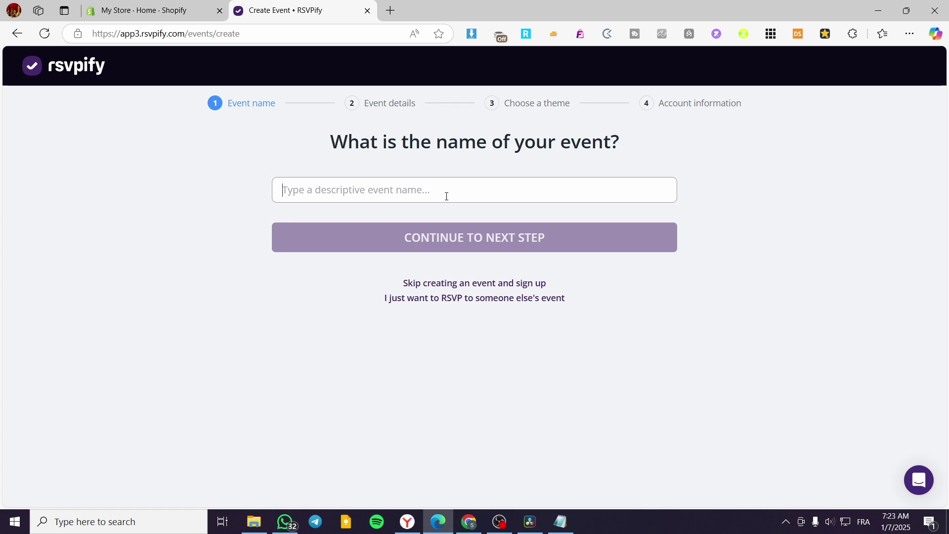
{"action": "type", "text": "Grad"}
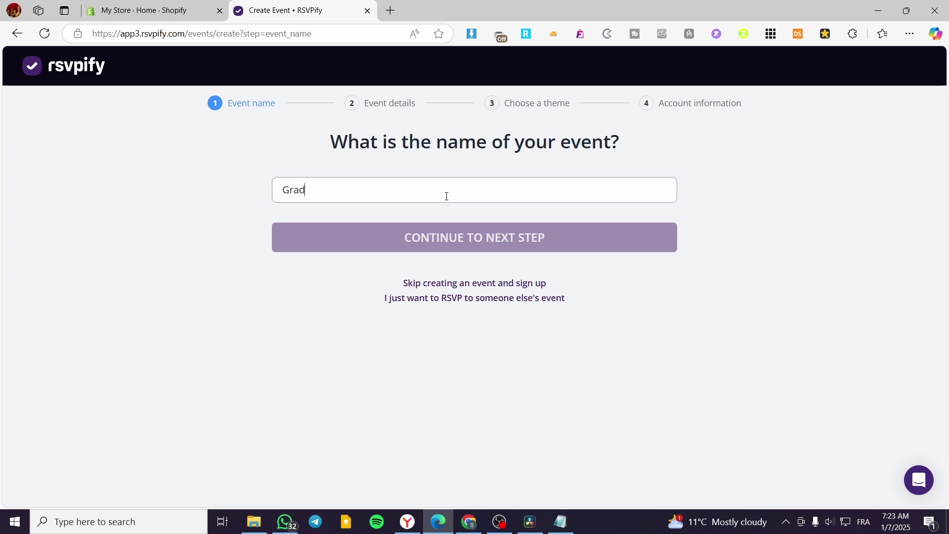
{"action": "type", "text": "uation"}
{"action": "key", "text": "ctrl+a"}
{"action": "key", "text": "BackSpace"}
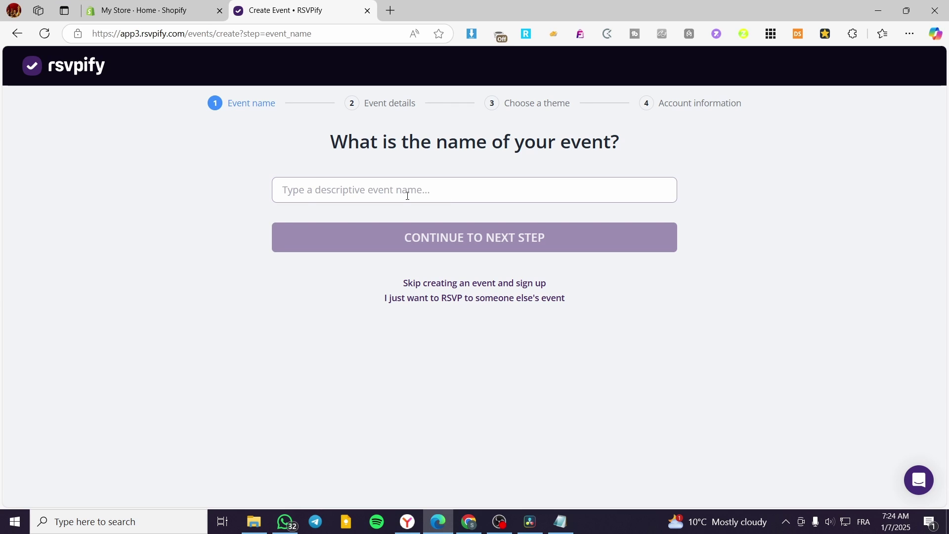
Step: Name the event "Fancy French Dinner" and continue to the event details
{"action": "type", "text": "fancy fr"}
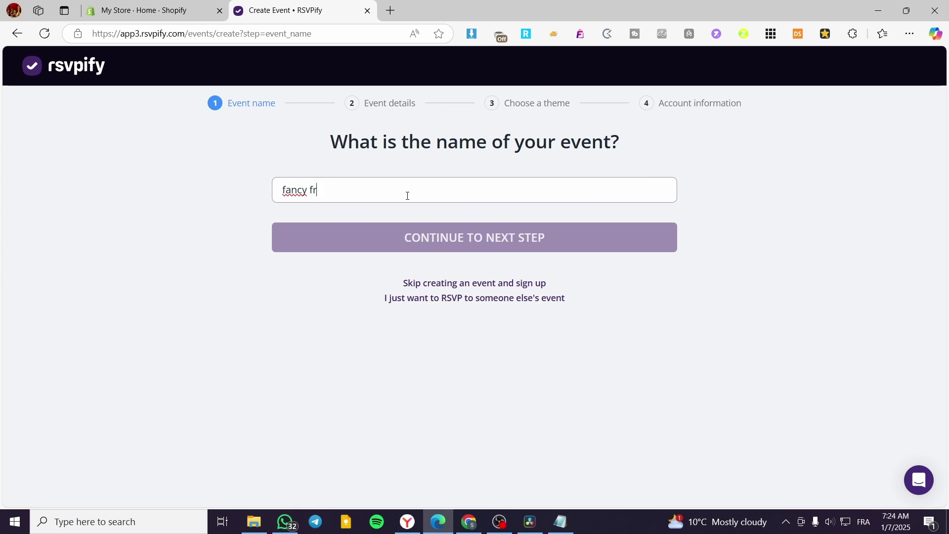
{"action": "type", "text": "ench dinner"}
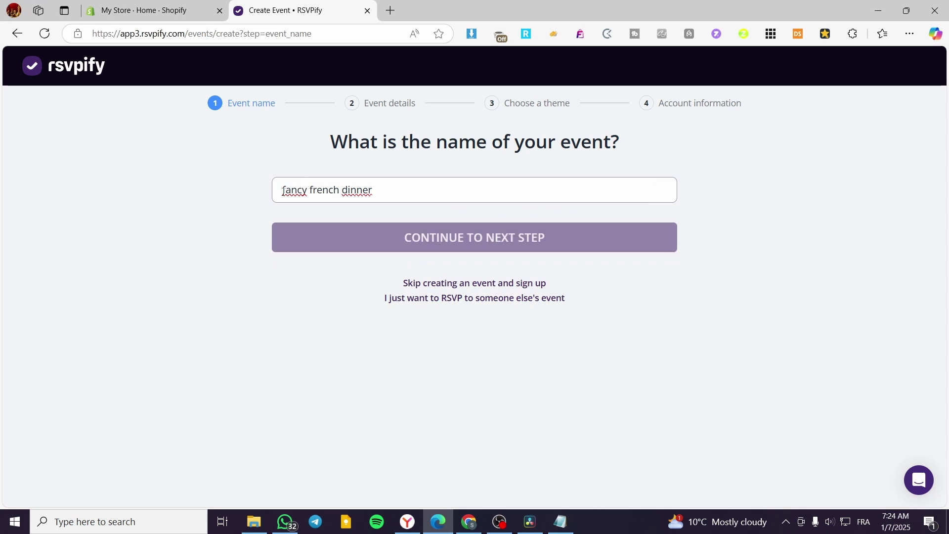
{"action": "type", "text": "F"}
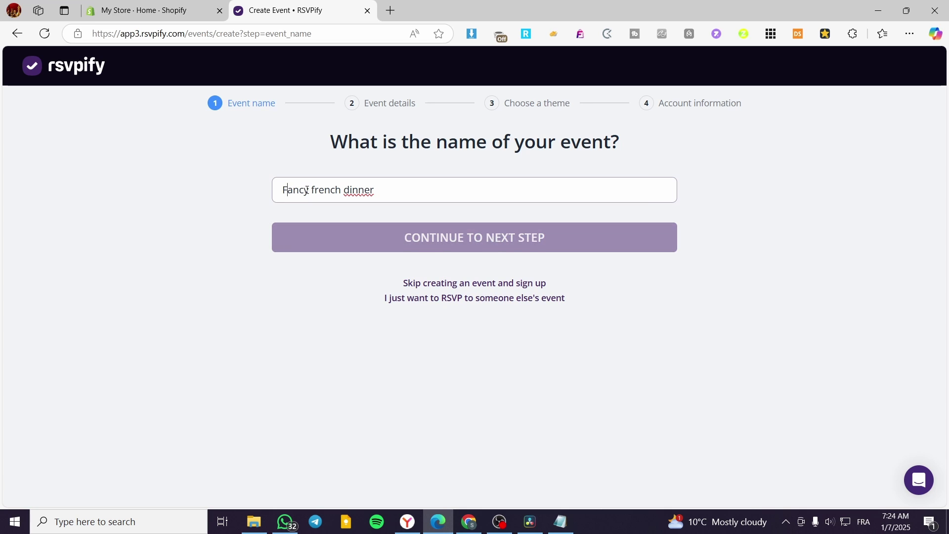
{"action": "left_click_drag", "start_coordinate": [310, 190], "coordinate": [348, 190]}
{"action": "type", "text": "F"}
{"action": "type", "text": "D"}
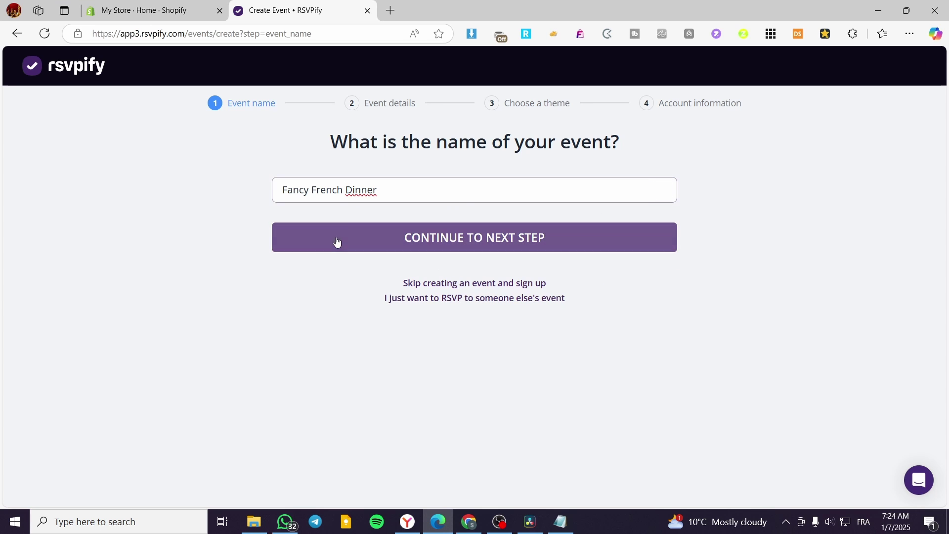
{"action": "left_click", "coordinate": [447, 239]}
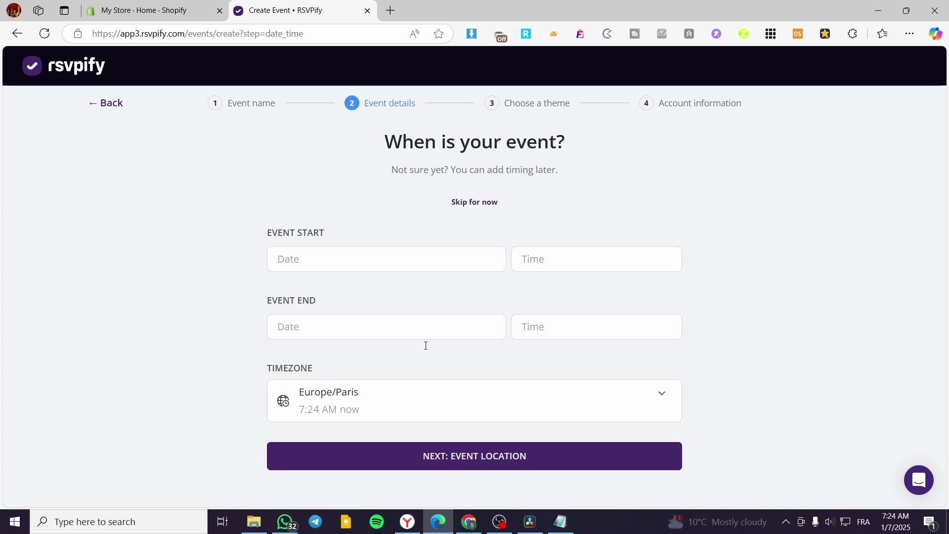
Step: Complete the event details without a date, using a saved street address as the venue and the event URL "fancyfrenchdinner"
{"action": "left_click", "coordinate": [470, 464]}
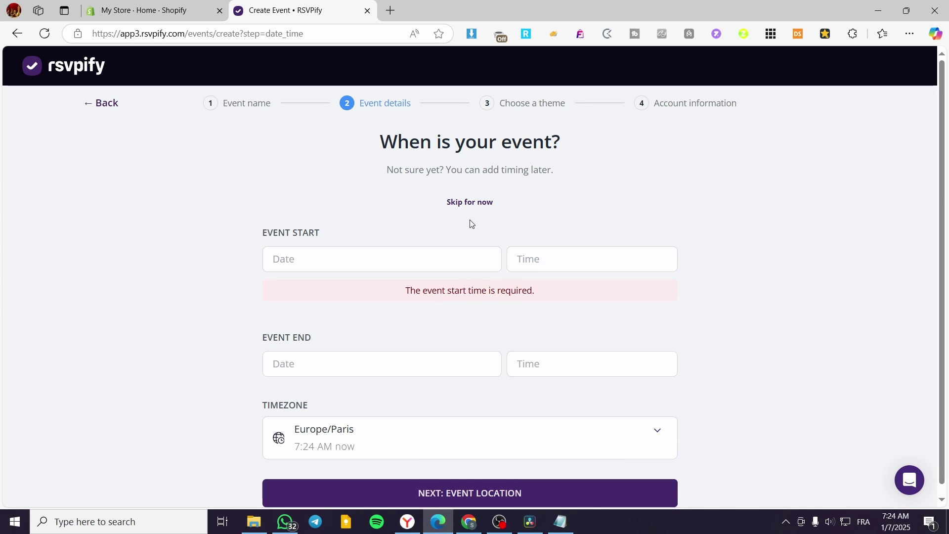
{"action": "left_click", "coordinate": [472, 203]}
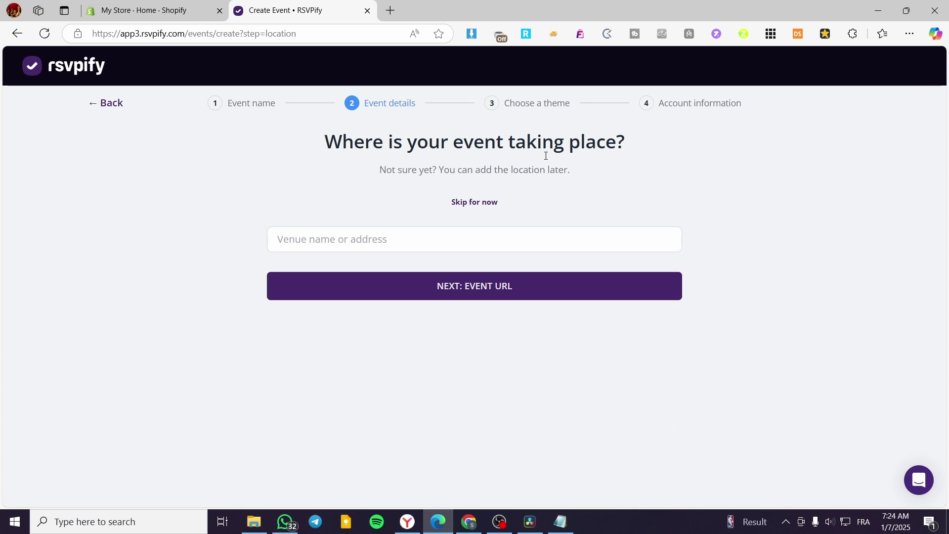
{"action": "left_click", "coordinate": [352, 241]}
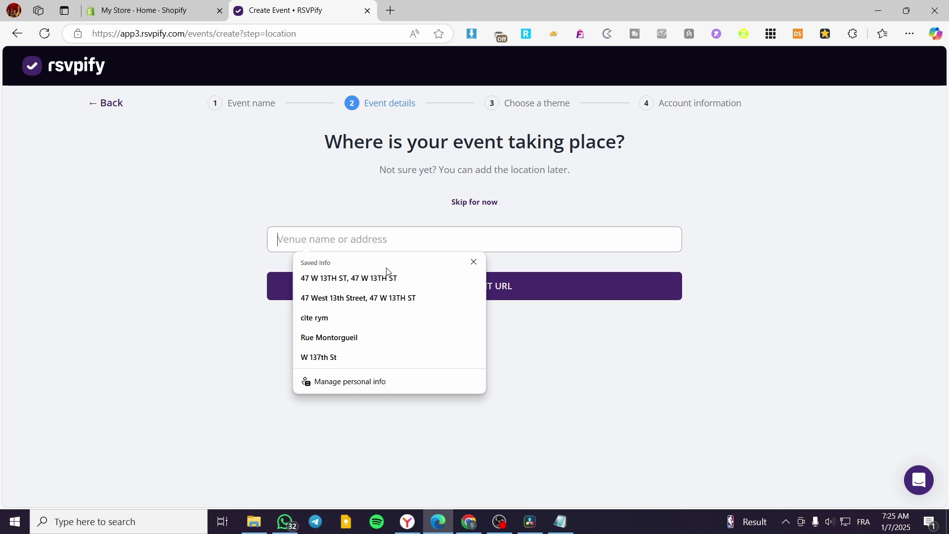
{"action": "left_click", "coordinate": [389, 303]}
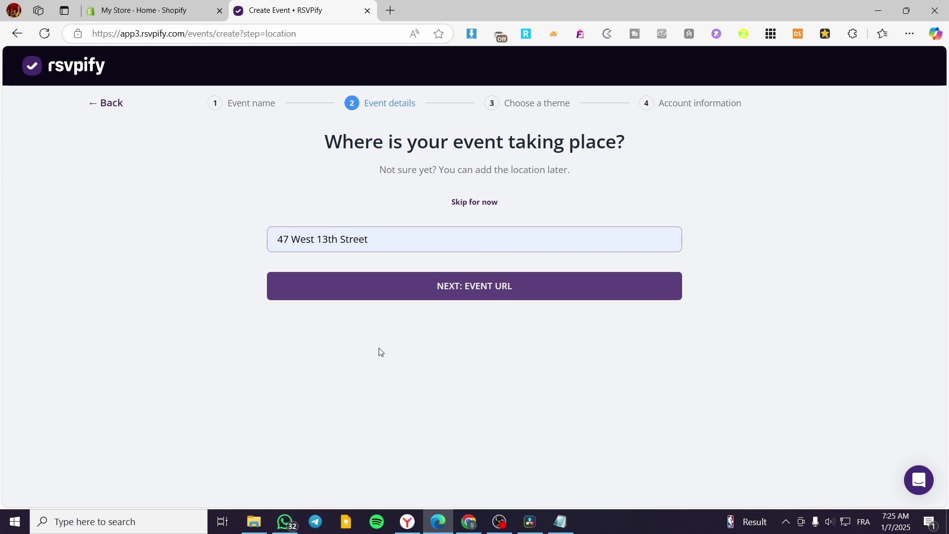
{"action": "left_click", "coordinate": [464, 294]}
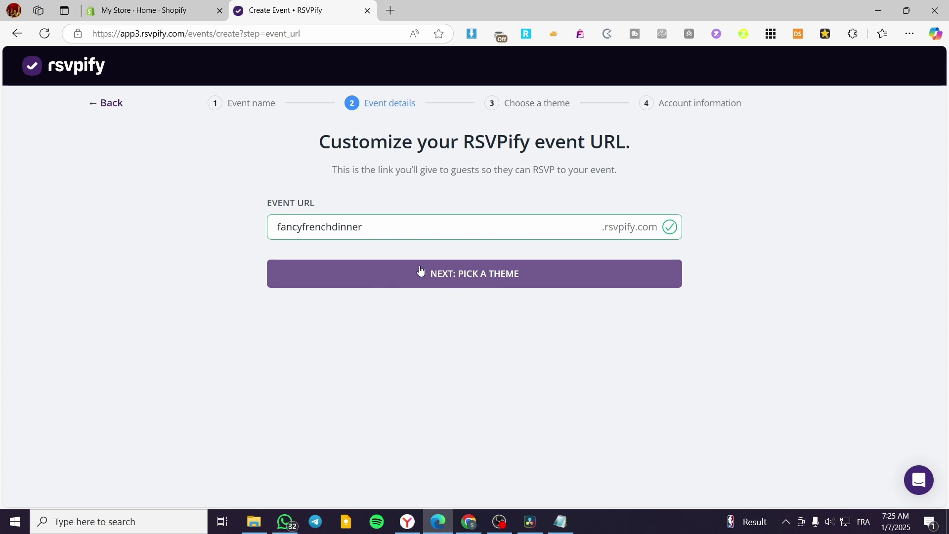
{"action": "left_click", "coordinate": [484, 273]}
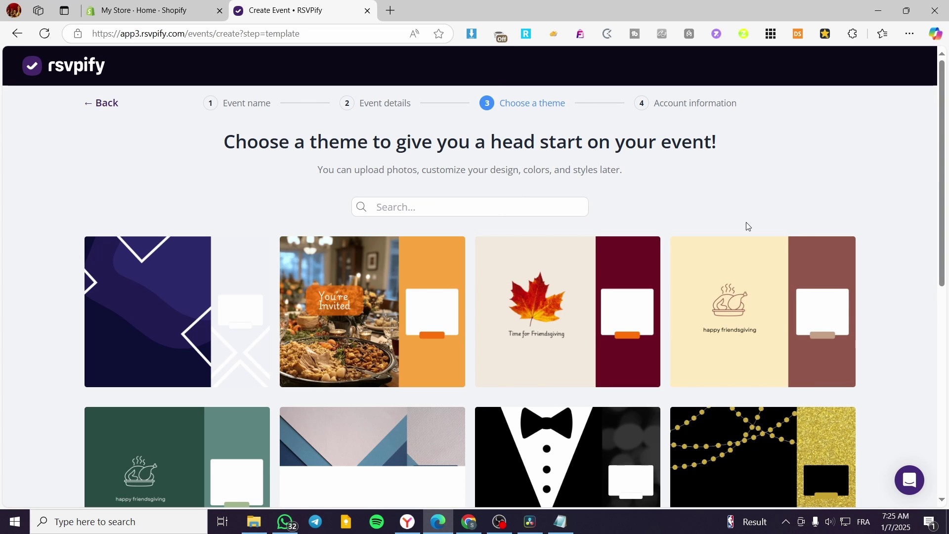
Step: Look through the gallery of event themes for a design that suits the dinner
{"action": "scroll", "coordinate": [568, 247], "scroll_direction": "down", "scroll_amount": 5}
{"action": "mouse_move", "coordinate": [252, 362]}
{"action": "scroll", "coordinate": [267, 360], "scroll_direction": "up", "scroll_amount": 4}
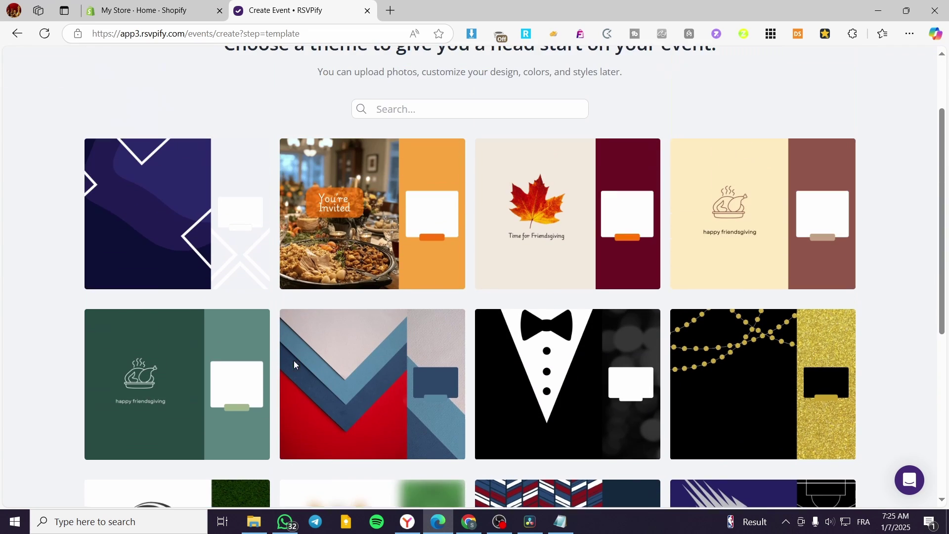
{"action": "mouse_move", "coordinate": [774, 286]}
{"action": "scroll", "coordinate": [791, 257], "scroll_direction": "down", "scroll_amount": 8}
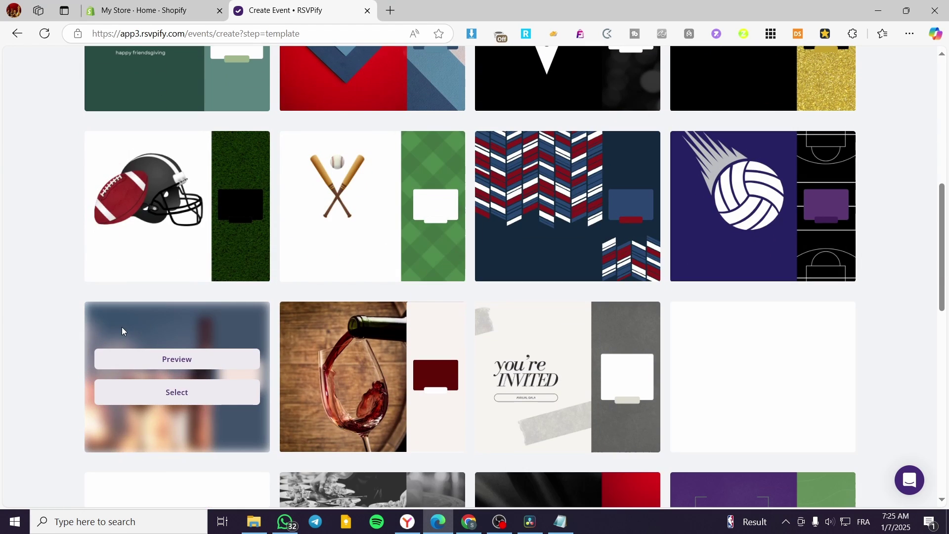
{"action": "scroll", "coordinate": [9, 282], "scroll_direction": "down", "scroll_amount": 4}
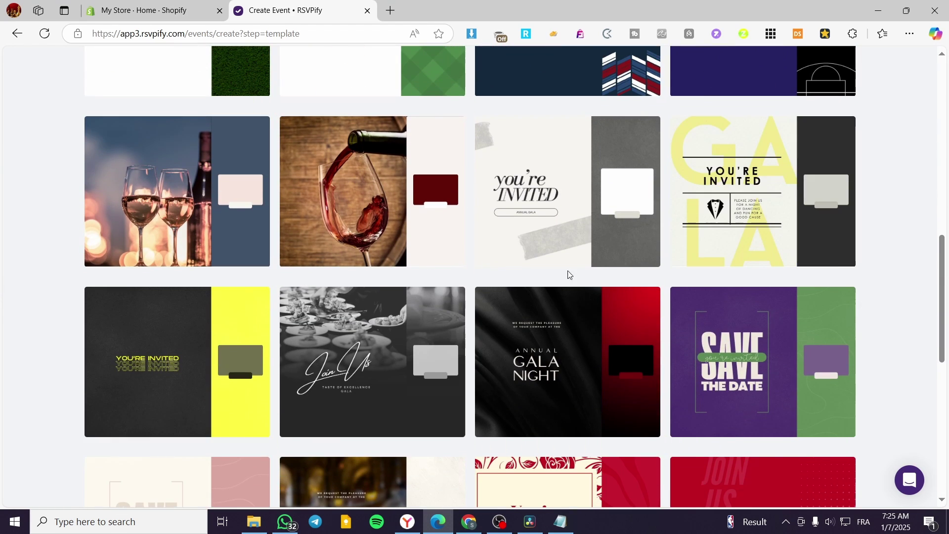
{"action": "scroll", "coordinate": [358, 416], "scroll_direction": "down", "scroll_amount": 5}
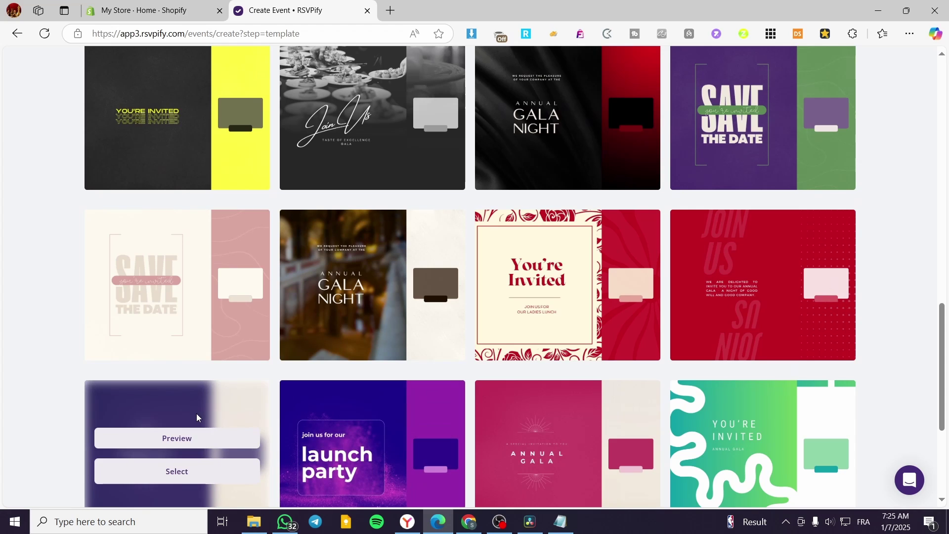
{"action": "scroll", "coordinate": [67, 418], "scroll_direction": "down", "scroll_amount": 5}
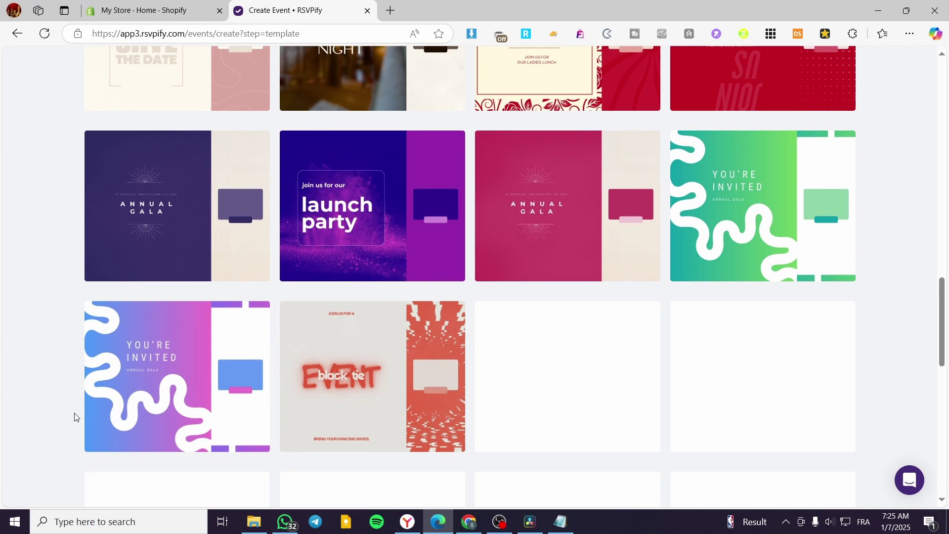
{"action": "scroll", "coordinate": [80, 416], "scroll_direction": "down", "scroll_amount": 4}
{"action": "scroll", "coordinate": [123, 419], "scroll_direction": "up", "scroll_amount": 20}
{"action": "scroll", "coordinate": [135, 419], "scroll_direction": "up", "scroll_amount": 5}
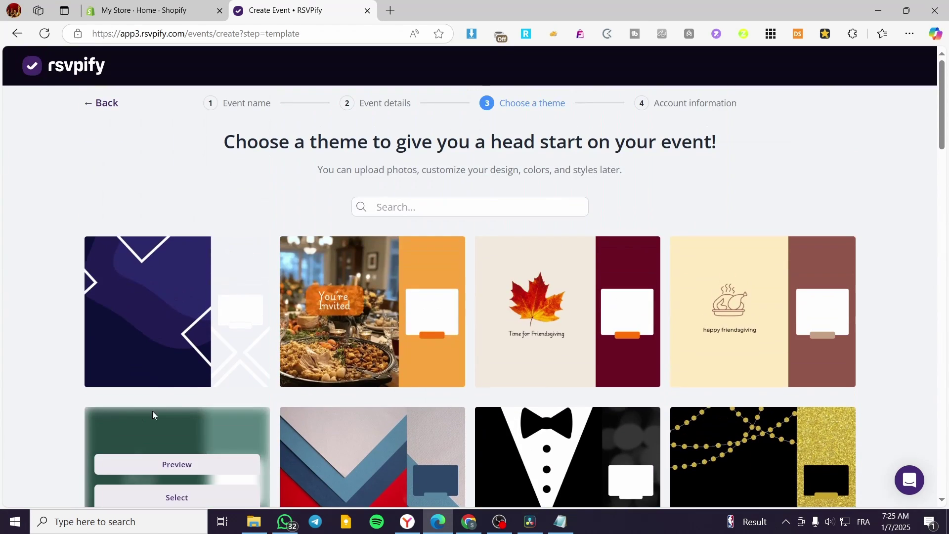
Step: Search the event themes for "dinner" and look through the gallery
{"action": "left_click", "coordinate": [434, 206]}
{"action": "type", "text": "dinner"}
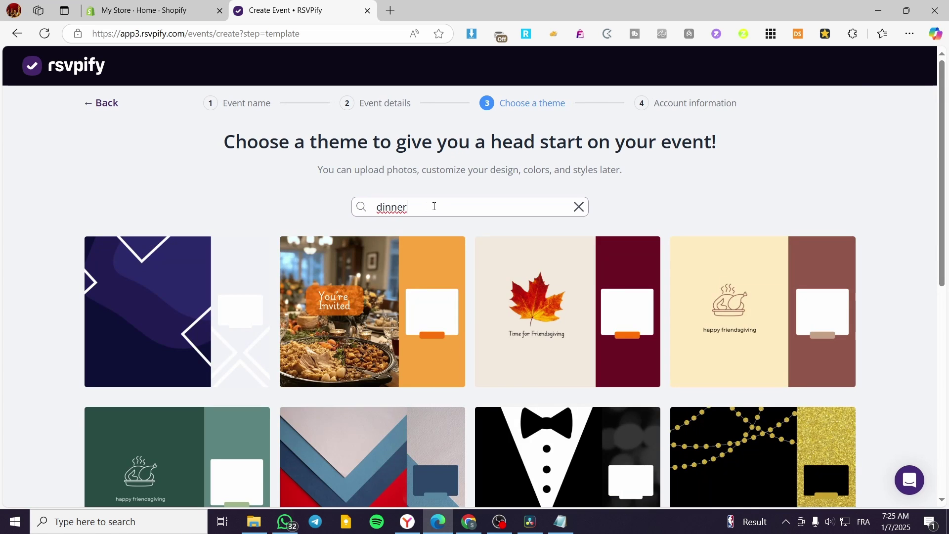
{"action": "scroll", "coordinate": [903, 238], "scroll_direction": "down", "scroll_amount": 5}
{"action": "scroll", "coordinate": [900, 239], "scroll_direction": "down", "scroll_amount": 5}
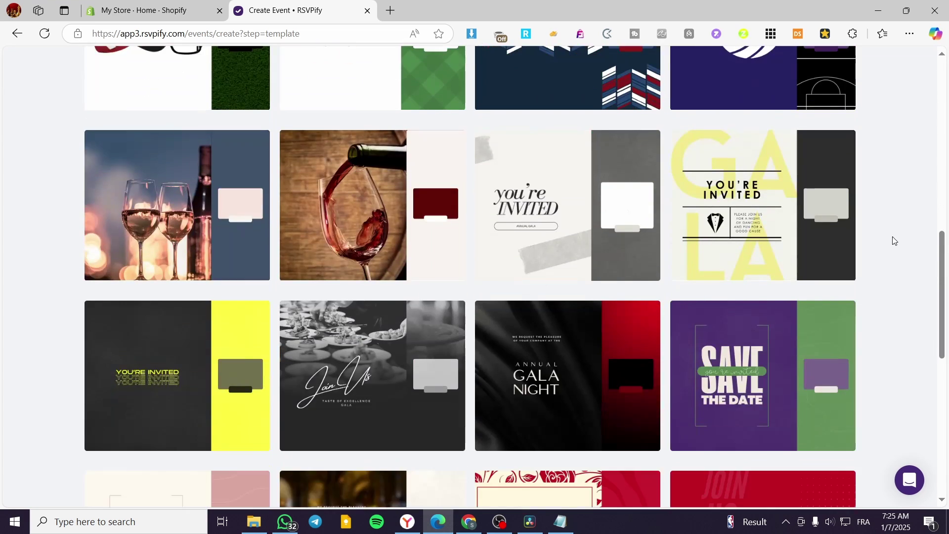
{"action": "scroll", "coordinate": [574, 225], "scroll_direction": "up", "scroll_amount": 8}
Step: Preview the orange "You're Invited" theme with the dinner table photo, close the preview, and select that theme for the event
{"action": "mouse_move", "coordinate": [388, 237]}
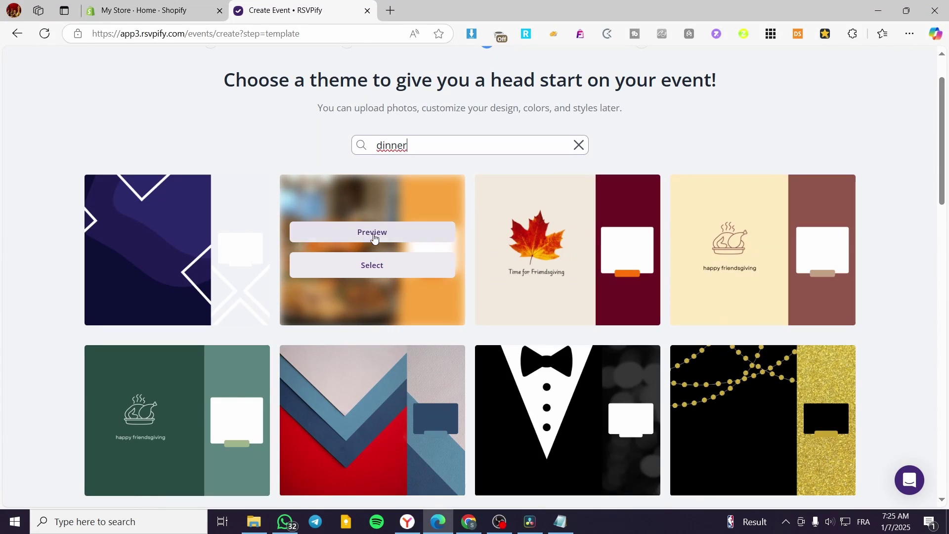
{"action": "left_click", "coordinate": [391, 234]}
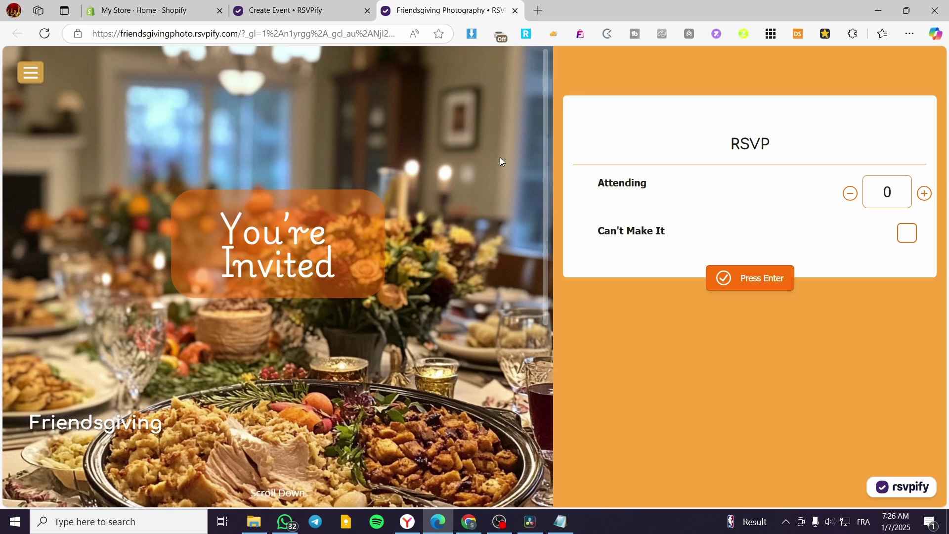
{"action": "left_click", "coordinate": [515, 11]}
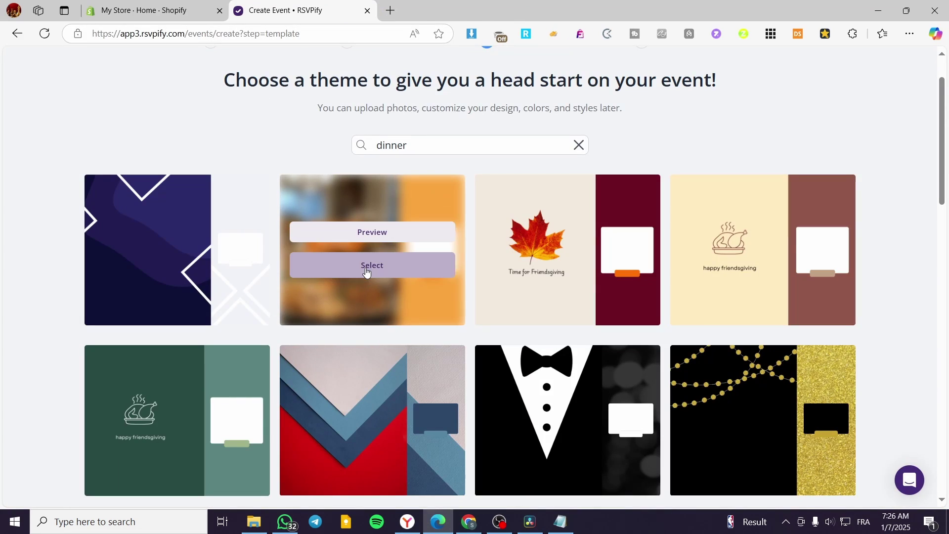
{"action": "left_click", "coordinate": [381, 267]}
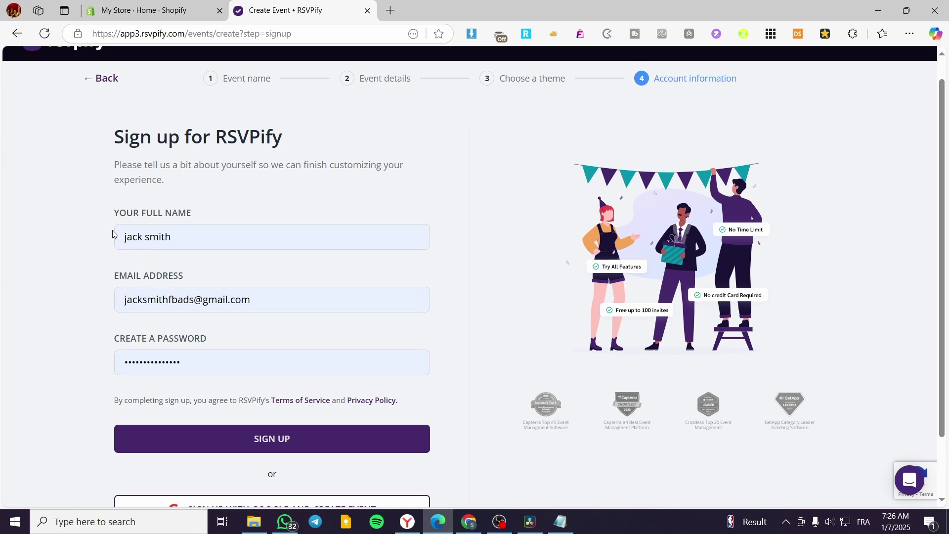
Step: Sign up with the prefilled account information and dismiss the event preview tip on the event checklist
{"action": "scroll", "coordinate": [237, 237], "scroll_direction": "down", "scroll_amount": 1}
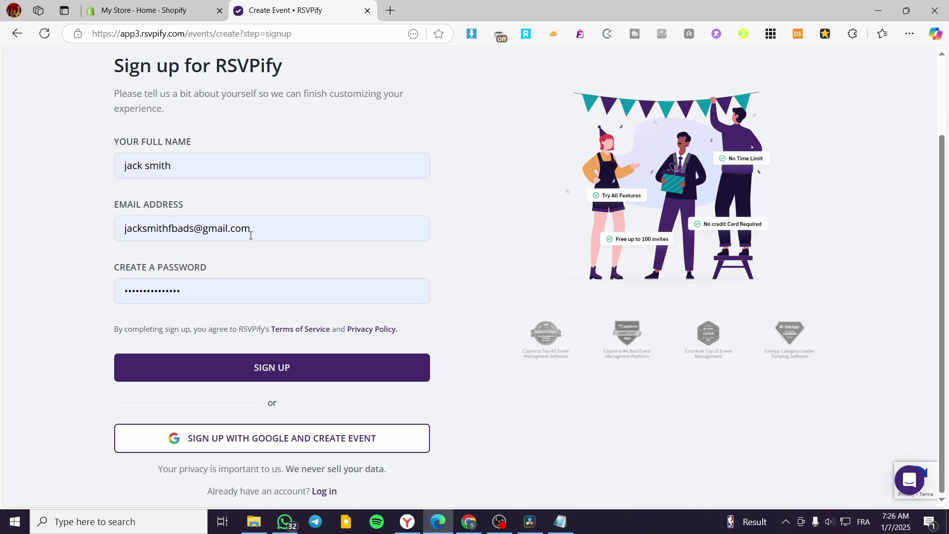
{"action": "scroll", "coordinate": [365, 330], "scroll_direction": "up", "scroll_amount": 2}
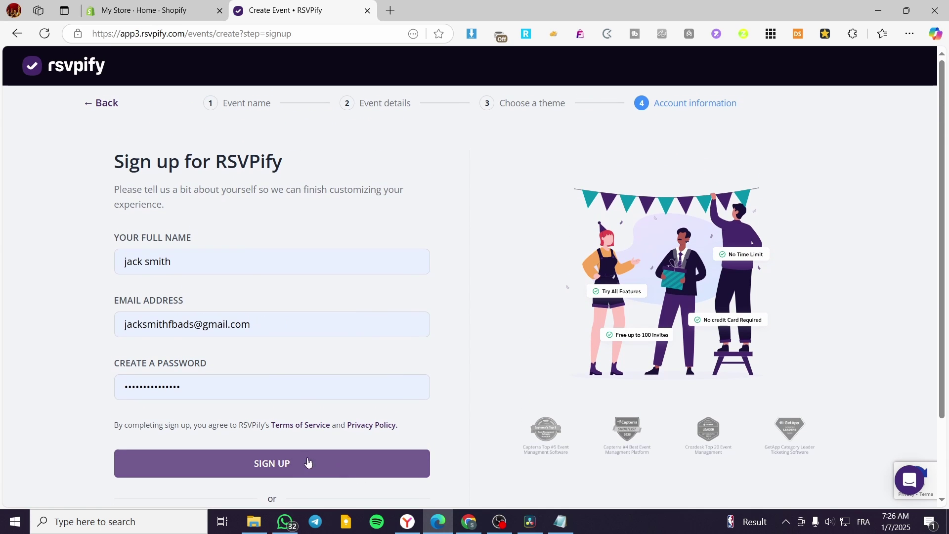
{"action": "left_click", "coordinate": [402, 457]}
{"action": "scroll", "coordinate": [346, 438], "scroll_direction": "down", "scroll_amount": 2}
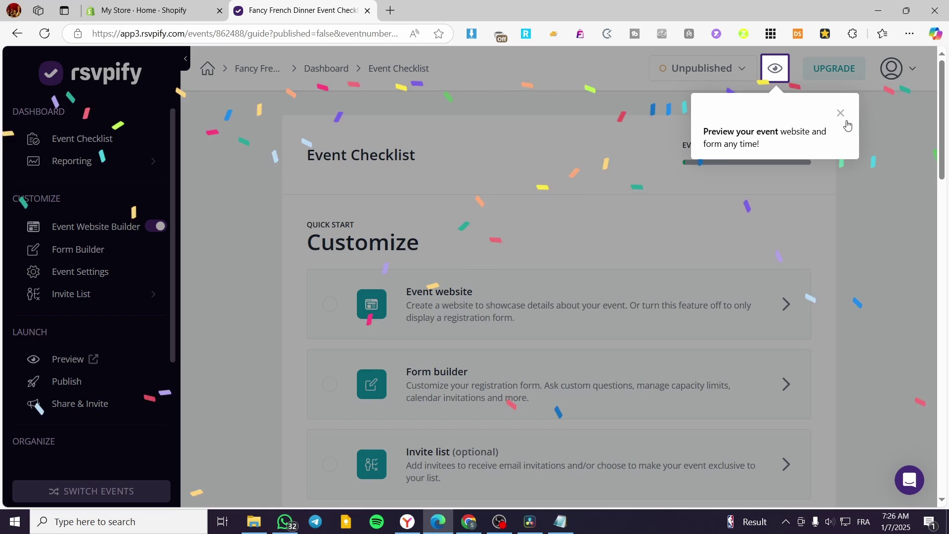
{"action": "left_click", "coordinate": [843, 115]}
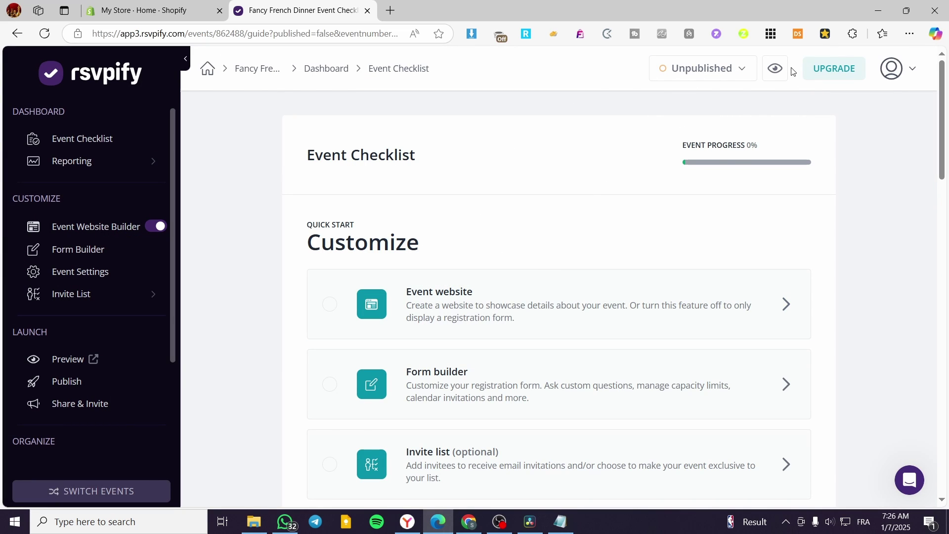
Step: Examine the event checklist, from its progress indicator through the Customize and Launch phases to Follow Up
{"action": "left_click_drag", "start_coordinate": [682, 146], "coordinate": [753, 142]}
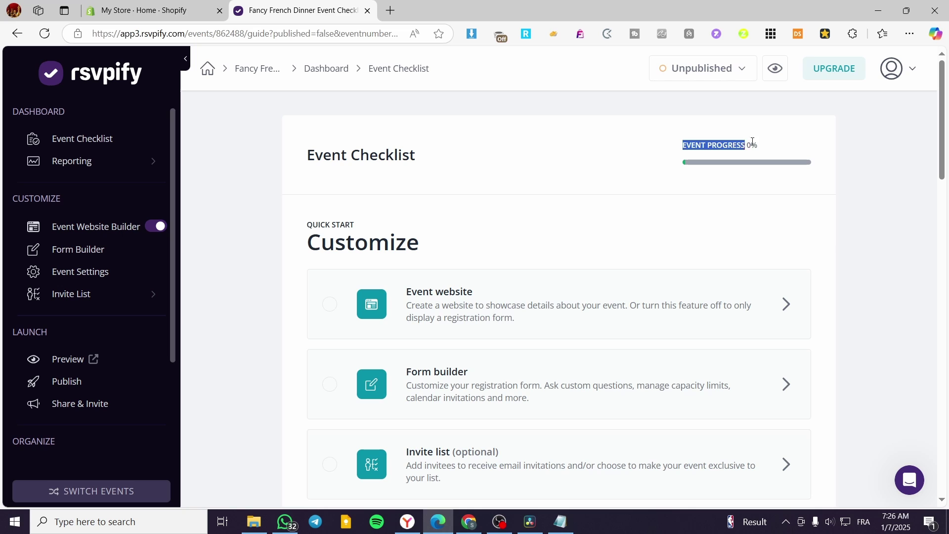
{"action": "left_click", "coordinate": [773, 155]}
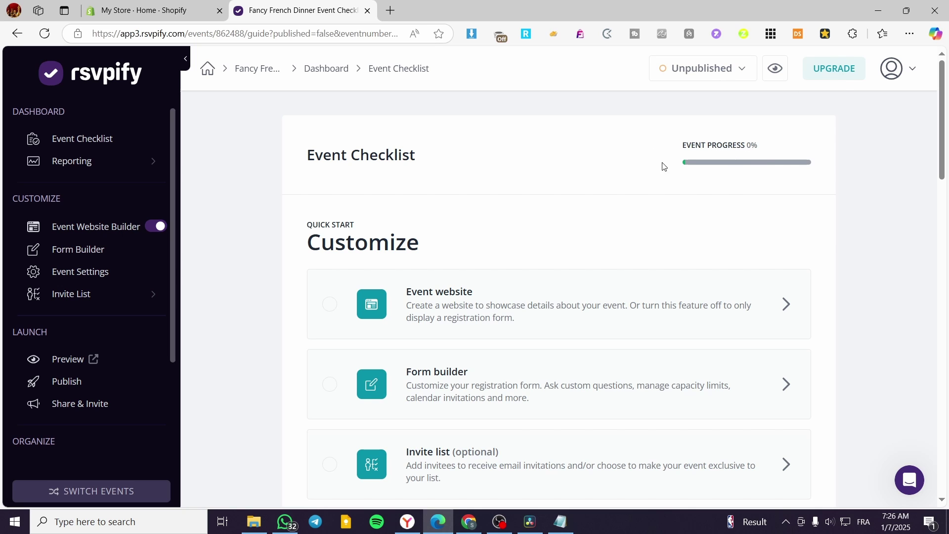
{"action": "scroll", "coordinate": [384, 218], "scroll_direction": "down", "scroll_amount": 2}
{"action": "scroll", "coordinate": [397, 188], "scroll_direction": "up", "scroll_amount": 1}
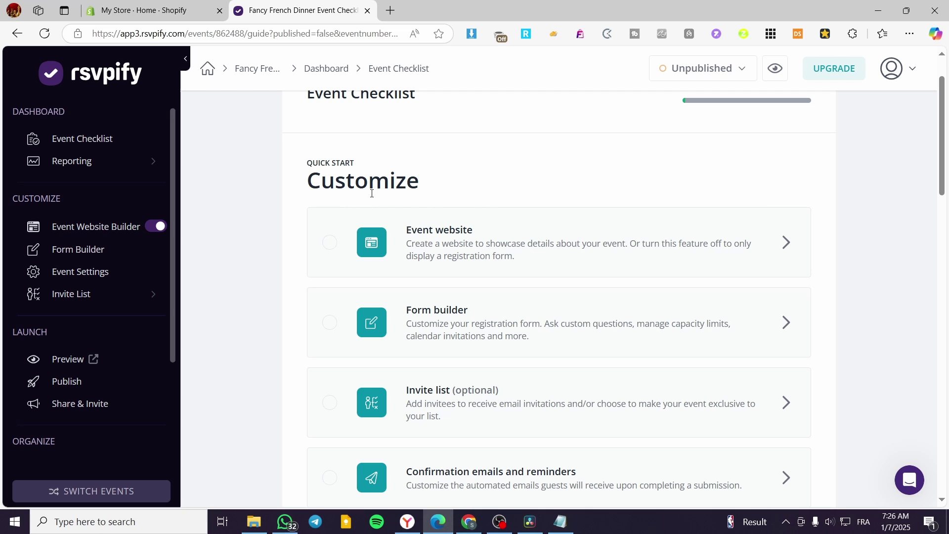
{"action": "scroll", "coordinate": [494, 206], "scroll_direction": "down", "scroll_amount": 3}
{"action": "scroll", "coordinate": [483, 223], "scroll_direction": "up", "scroll_amount": 1}
{"action": "scroll", "coordinate": [475, 222], "scroll_direction": "down", "scroll_amount": 3}
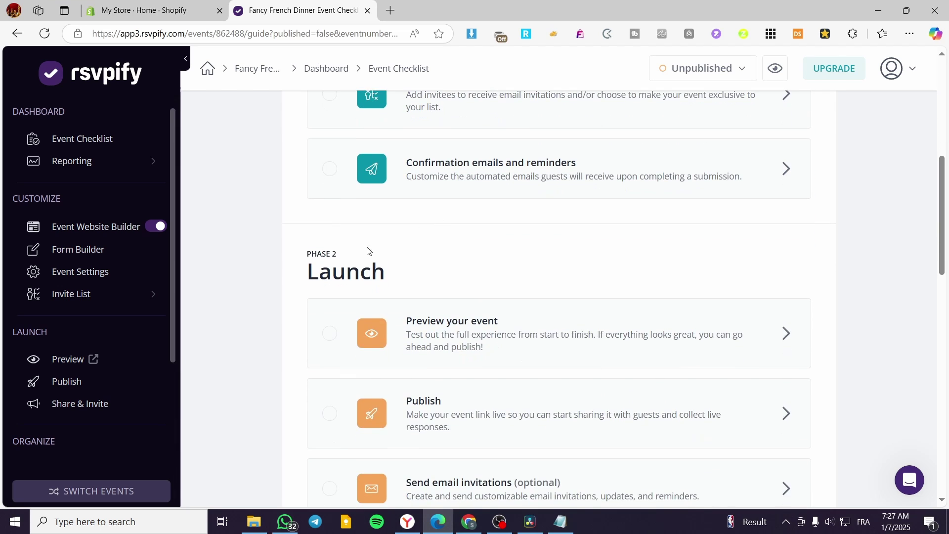
{"action": "scroll", "coordinate": [367, 250], "scroll_direction": "up", "scroll_amount": 5}
{"action": "scroll", "coordinate": [361, 229], "scroll_direction": "down", "scroll_amount": 15}
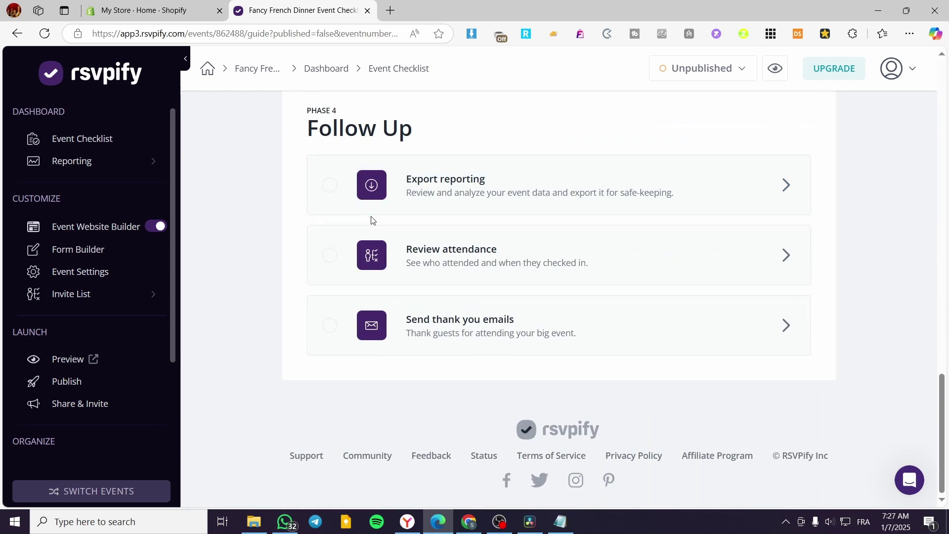
{"action": "scroll", "coordinate": [372, 220], "scroll_direction": "up", "scroll_amount": 15}
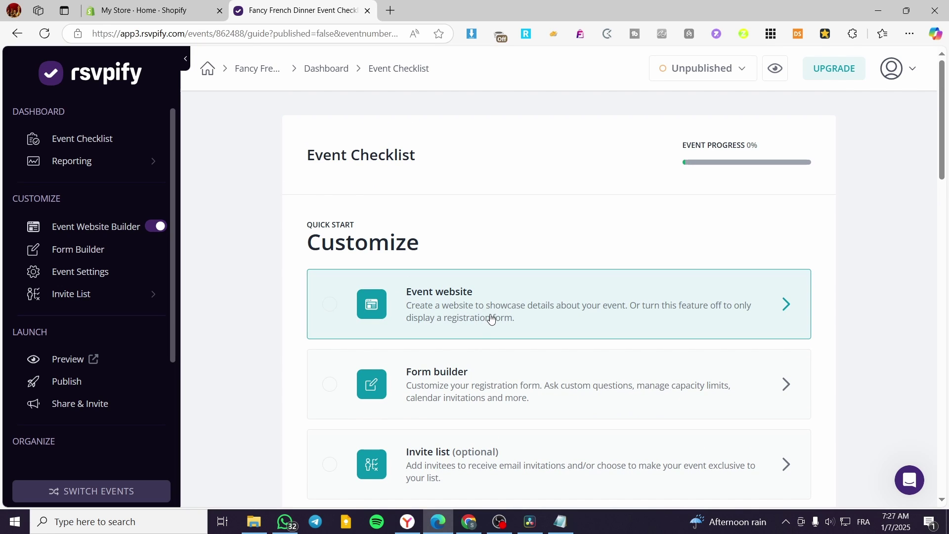
Step: Open the event website builder from the checklist, dismiss the theme customization tour tip, and look over the added blocks
{"action": "left_click", "coordinate": [422, 310]}
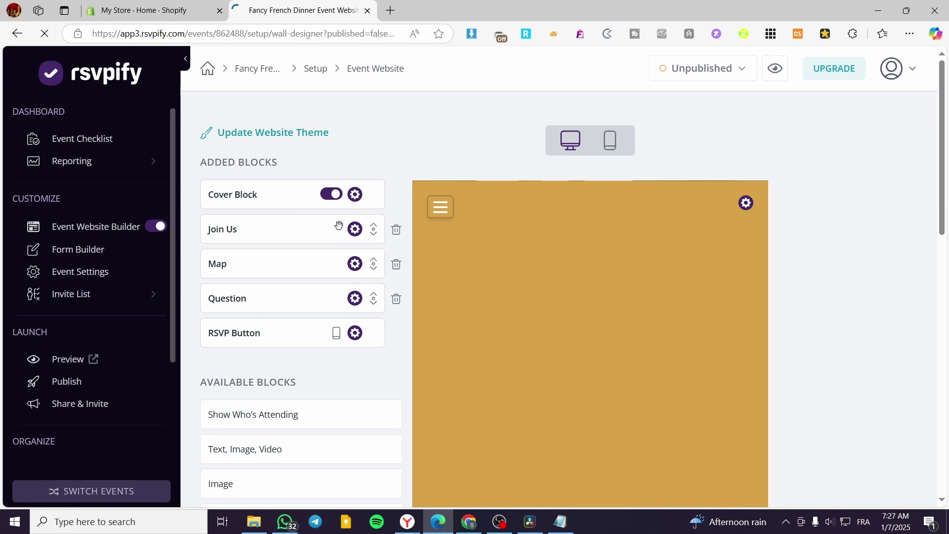
{"action": "scroll", "coordinate": [840, 269], "scroll_direction": "down", "scroll_amount": 5}
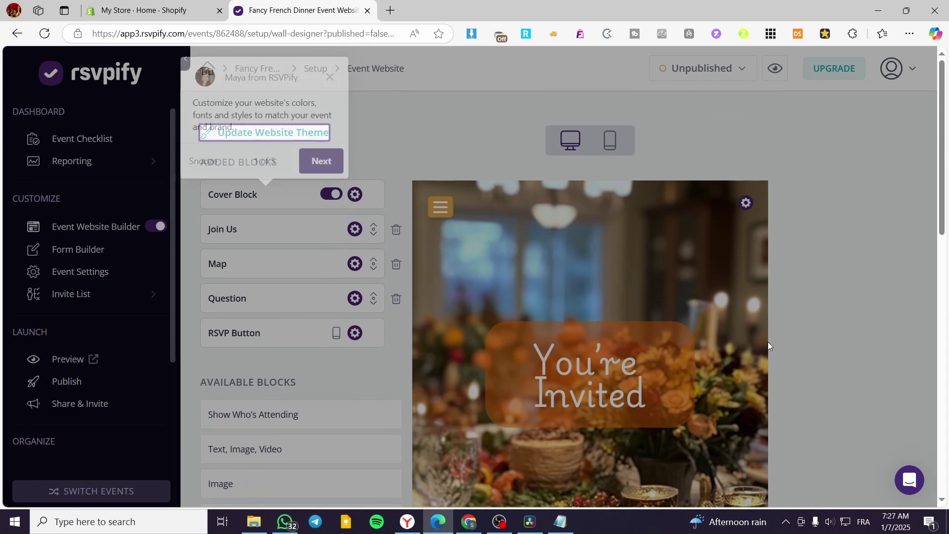
{"action": "left_click", "coordinate": [330, 77]}
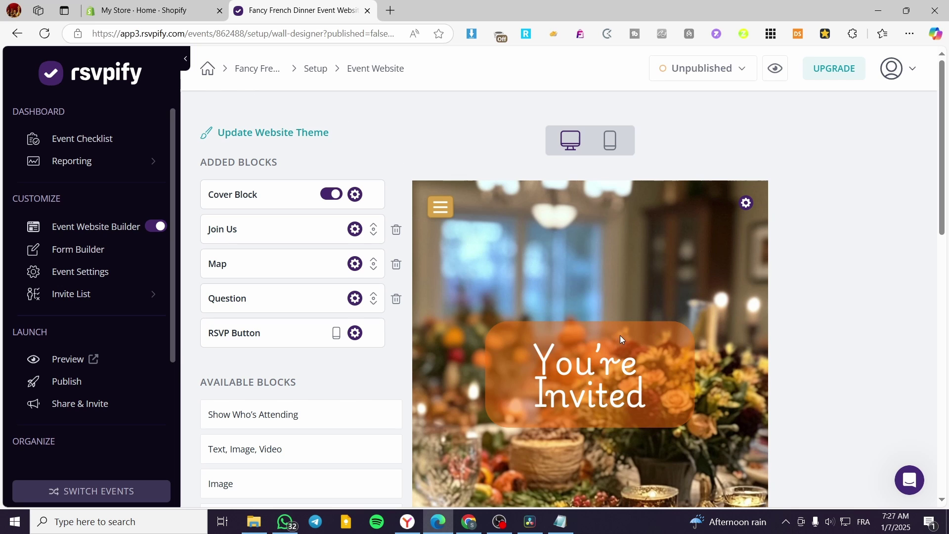
{"action": "scroll", "coordinate": [593, 316], "scroll_direction": "down", "scroll_amount": 3}
{"action": "scroll", "coordinate": [519, 257], "scroll_direction": "up", "scroll_amount": 2}
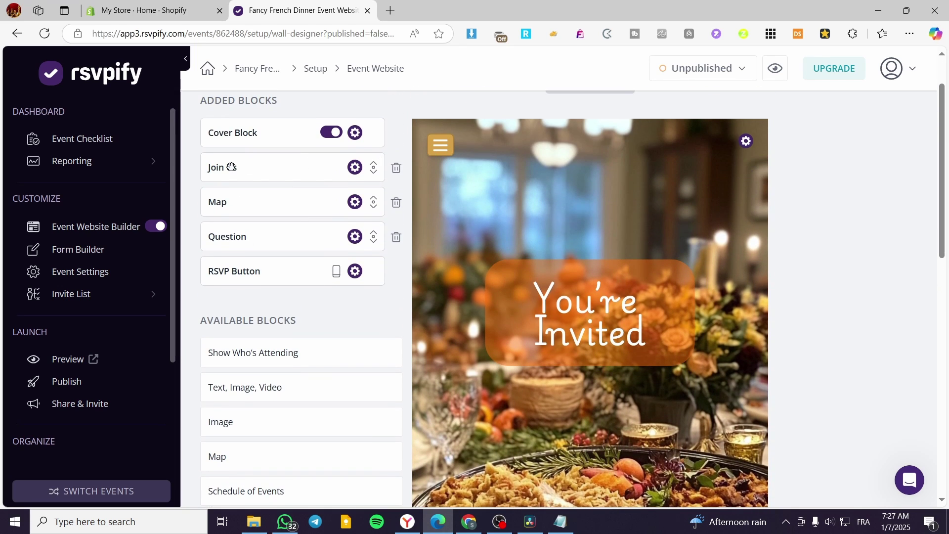
{"action": "scroll", "coordinate": [231, 167], "scroll_direction": "up", "scroll_amount": 1}
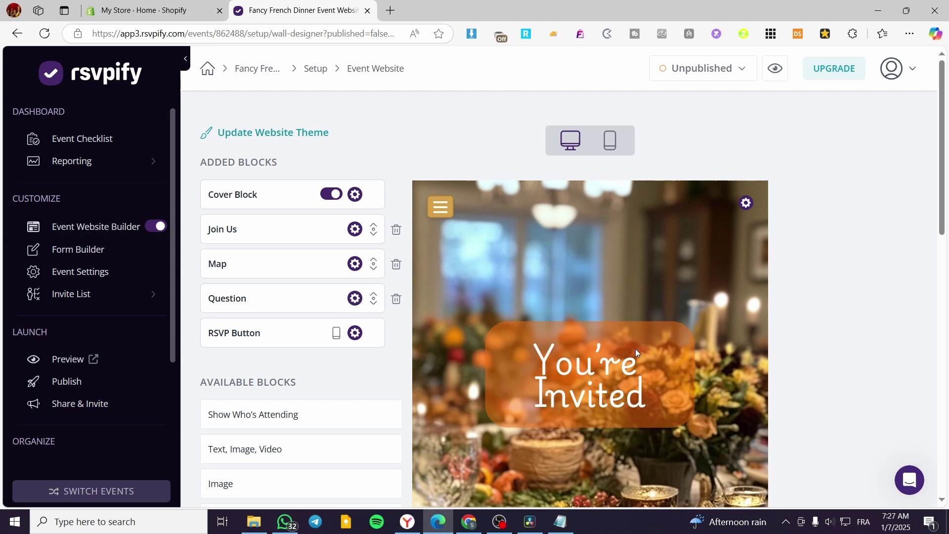
Step: Add two Image blocks to the event website, cancelling the removal of the first one in between
{"action": "scroll", "coordinate": [637, 352], "scroll_direction": "down", "scroll_amount": 2}
{"action": "mouse_move", "coordinate": [267, 358]}
{"action": "left_mouse_down"}
{"action": "mouse_move", "coordinate": [272, 191]}
{"action": "mouse_move", "coordinate": [680, 248]}
{"action": "mouse_move", "coordinate": [585, 345]}
{"action": "mouse_move", "coordinate": [345, 332]}
{"action": "mouse_move", "coordinate": [279, 366]}
{"action": "left_mouse_up"}
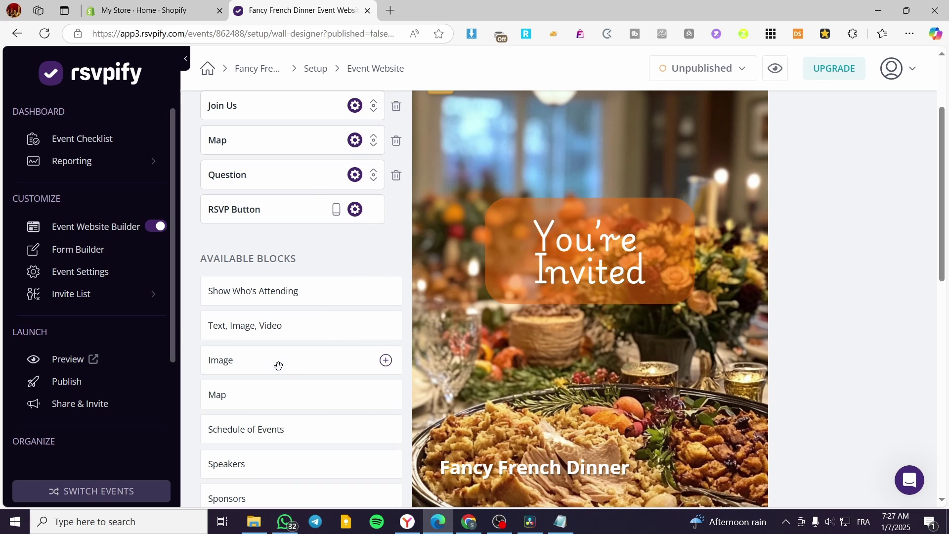
{"action": "left_click", "coordinate": [385, 360]}
{"action": "scroll", "coordinate": [370, 360], "scroll_direction": "up", "scroll_amount": 3}
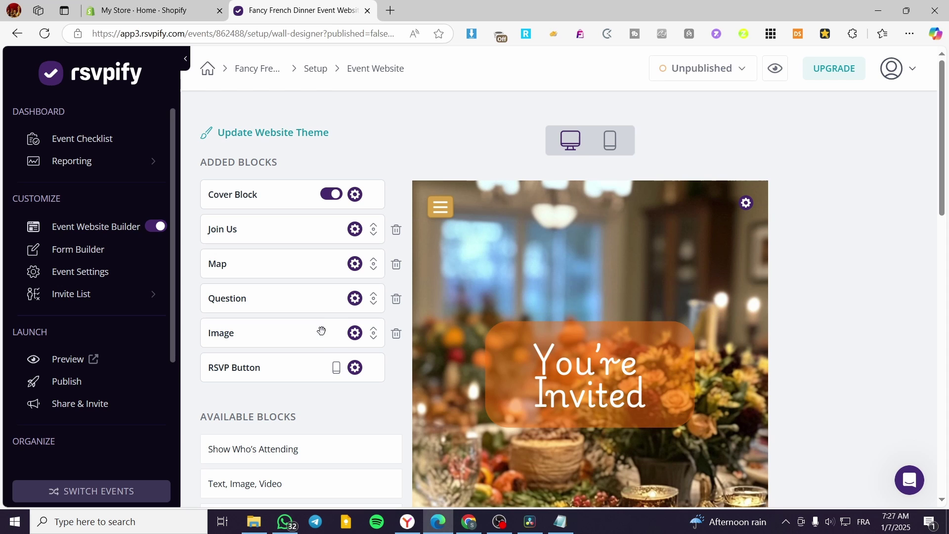
{"action": "left_click", "coordinate": [396, 337]}
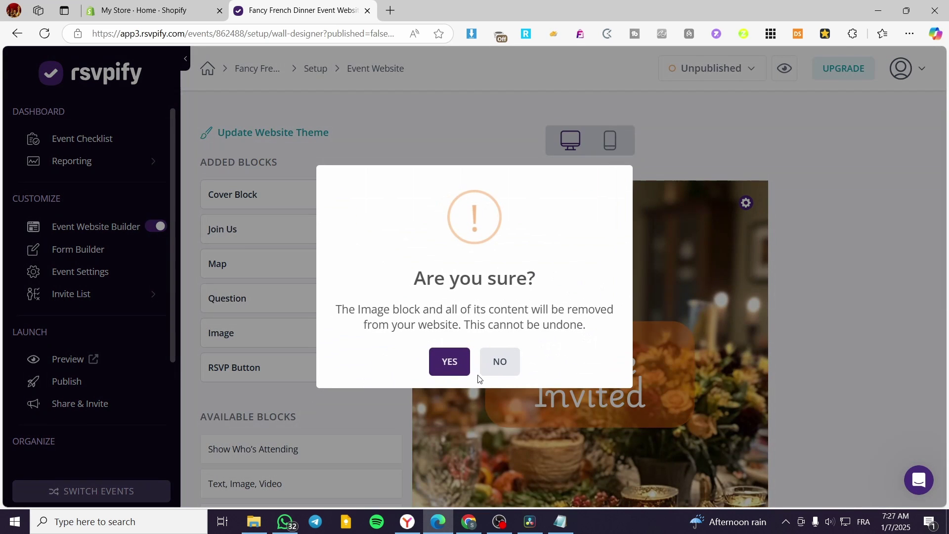
{"action": "left_click", "coordinate": [496, 366]}
{"action": "scroll", "coordinate": [338, 322], "scroll_direction": "down", "scroll_amount": 4}
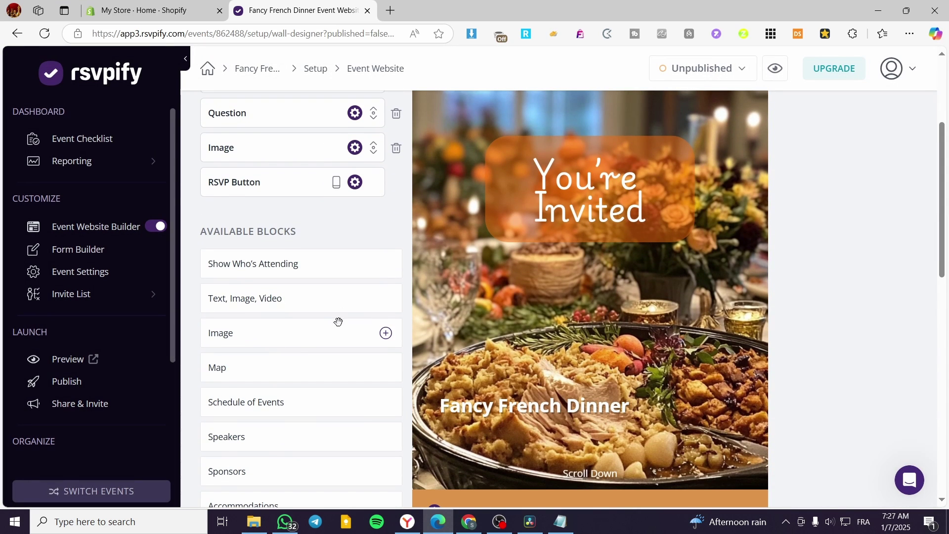
{"action": "left_click", "coordinate": [385, 333]}
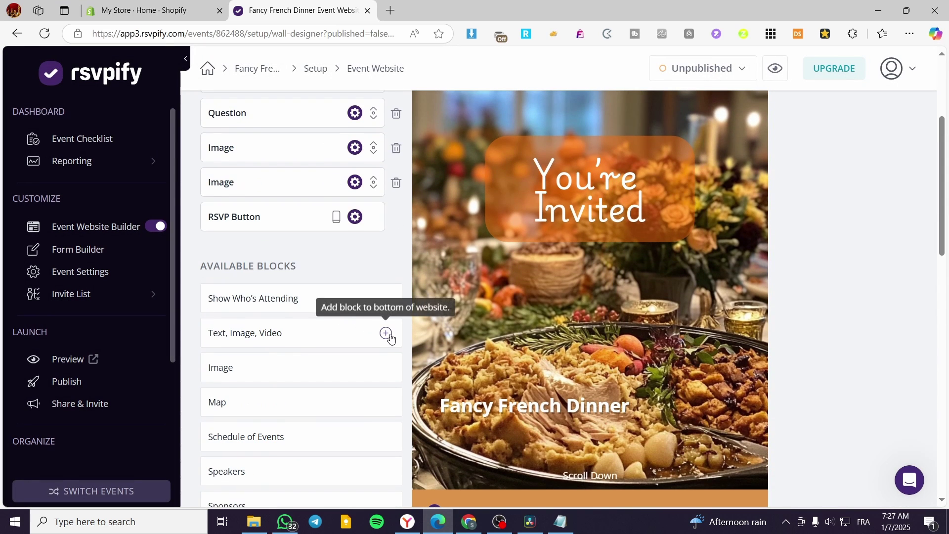
Step: Remove both Image blocks from the event website and confirm each deletion
{"action": "left_click", "coordinate": [396, 183]}
{"action": "left_click", "coordinate": [447, 360]}
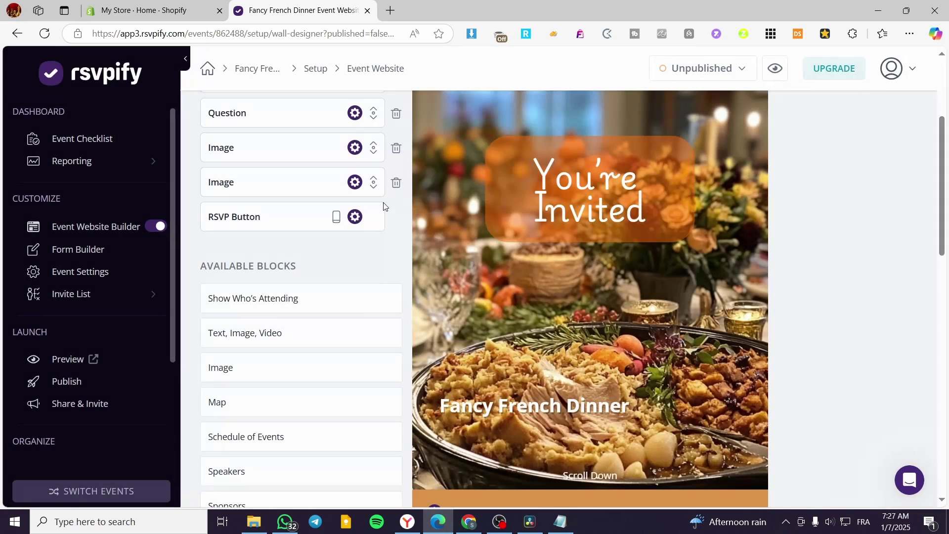
{"action": "left_click", "coordinate": [396, 148]}
{"action": "left_click", "coordinate": [448, 360]}
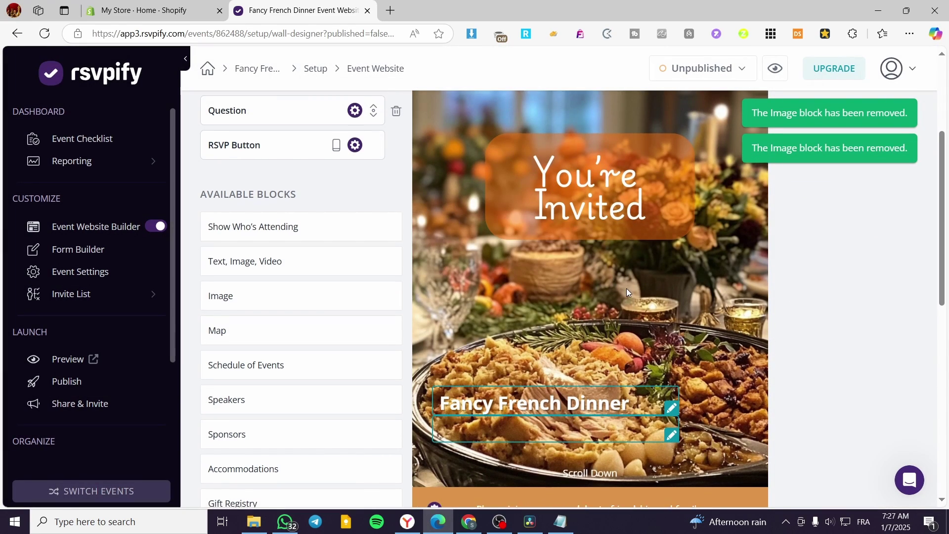
Step: Review the invitation message, map and contact sections in the website preview, selecting Guitar Center on the embedded map
{"action": "scroll", "coordinate": [578, 343], "scroll_direction": "down", "scroll_amount": 3}
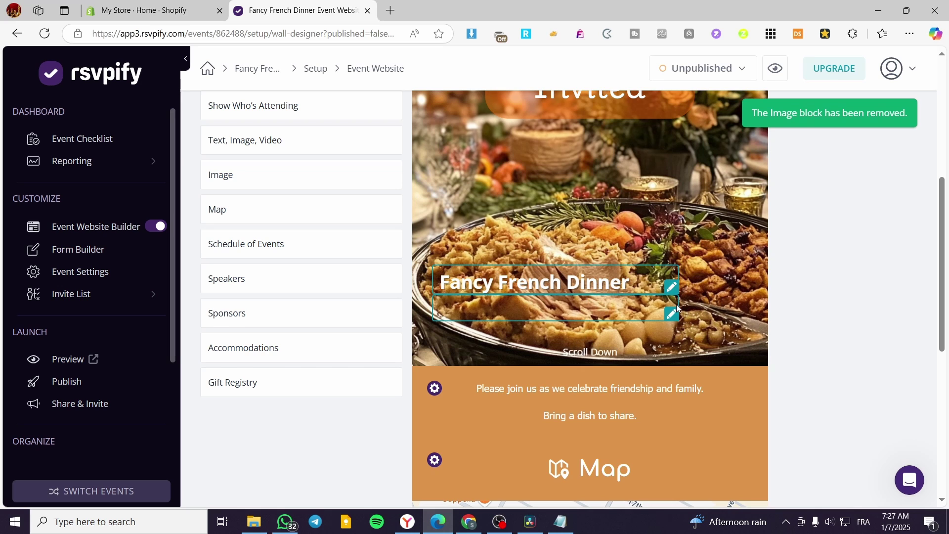
{"action": "left_click", "coordinate": [582, 417]}
{"action": "scroll", "coordinate": [538, 267], "scroll_direction": "down", "scroll_amount": 5}
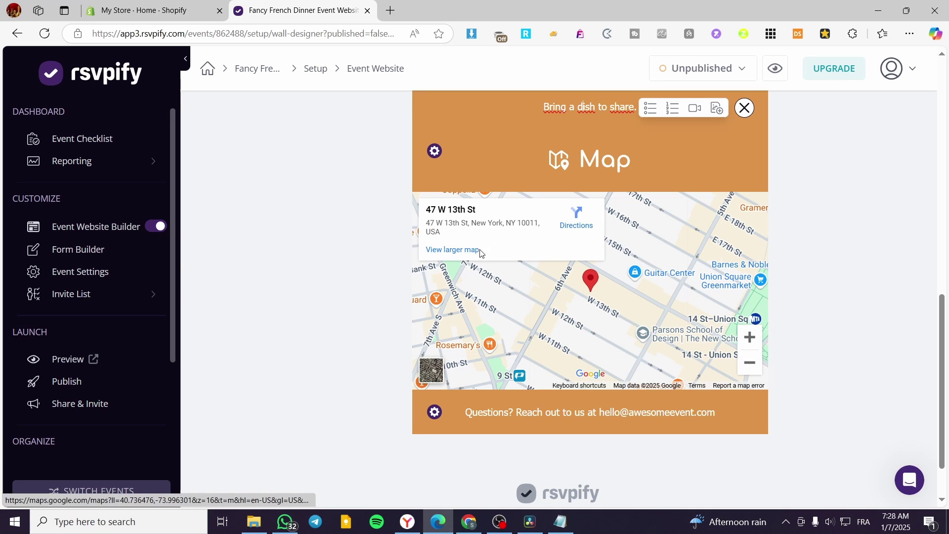
{"action": "left_click", "coordinate": [635, 272]}
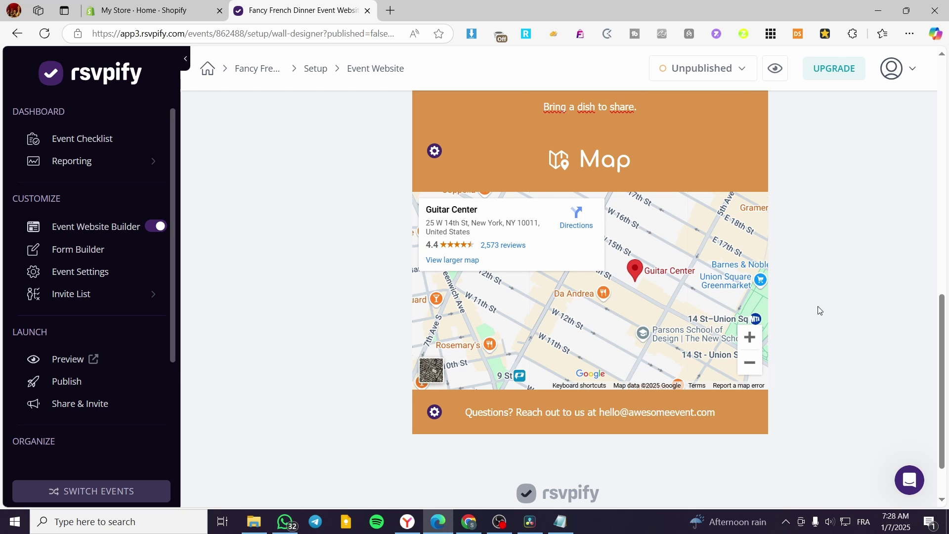
{"action": "scroll", "coordinate": [732, 327], "scroll_direction": "up", "scroll_amount": 3}
{"action": "scroll", "coordinate": [668, 412], "scroll_direction": "down", "scroll_amount": 3}
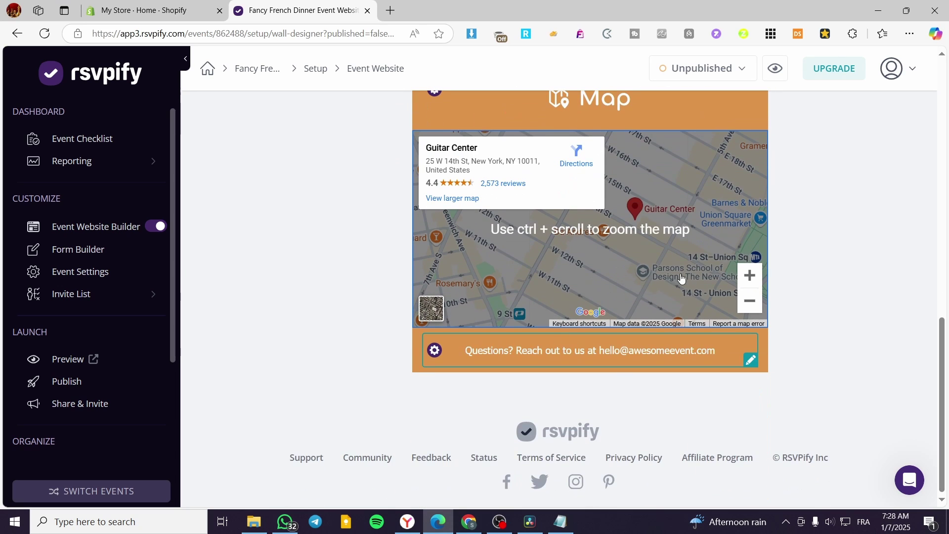
{"action": "scroll", "coordinate": [538, 322], "scroll_direction": "up", "scroll_amount": 3}
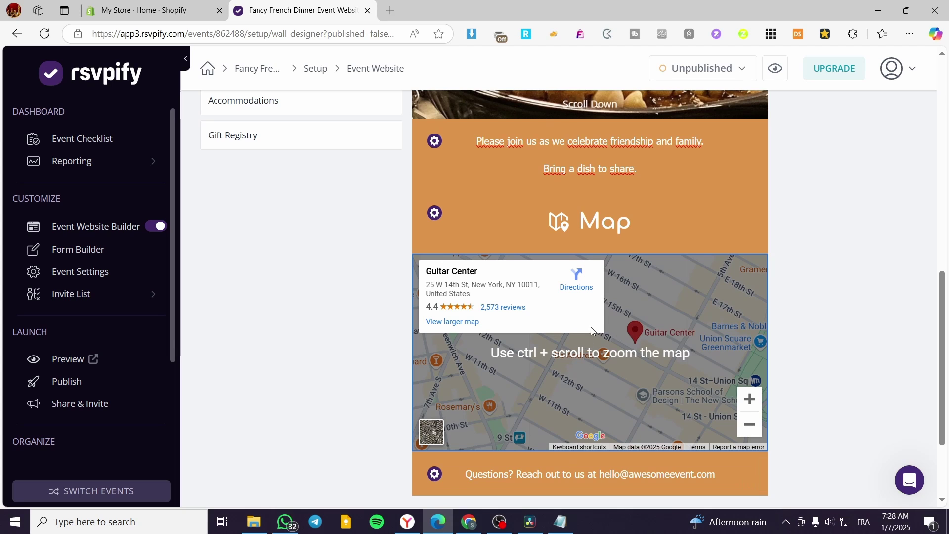
Step: Add the Show Who's Attending block to the event website and check it at the end of the page preview
{"action": "scroll", "coordinate": [564, 365], "scroll_direction": "up", "scroll_amount": 8}
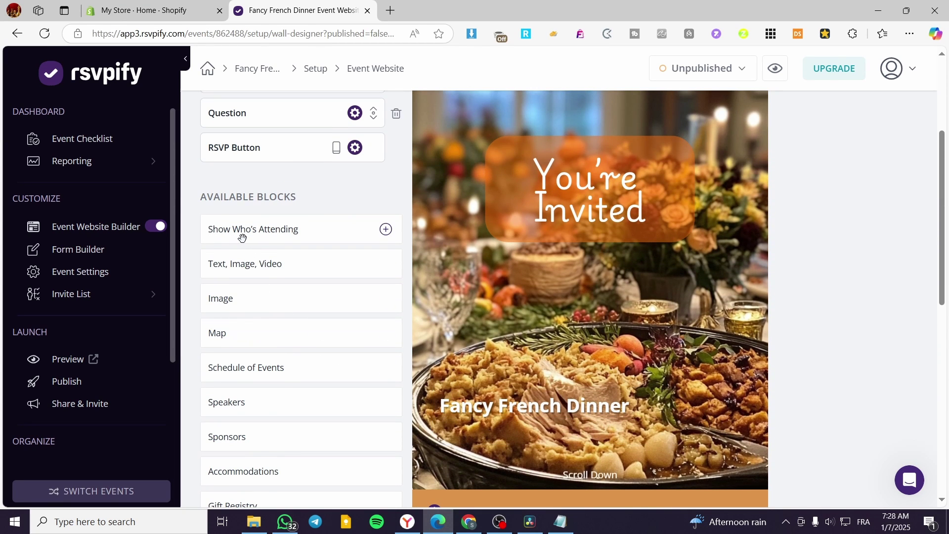
{"action": "left_click", "coordinate": [386, 230]}
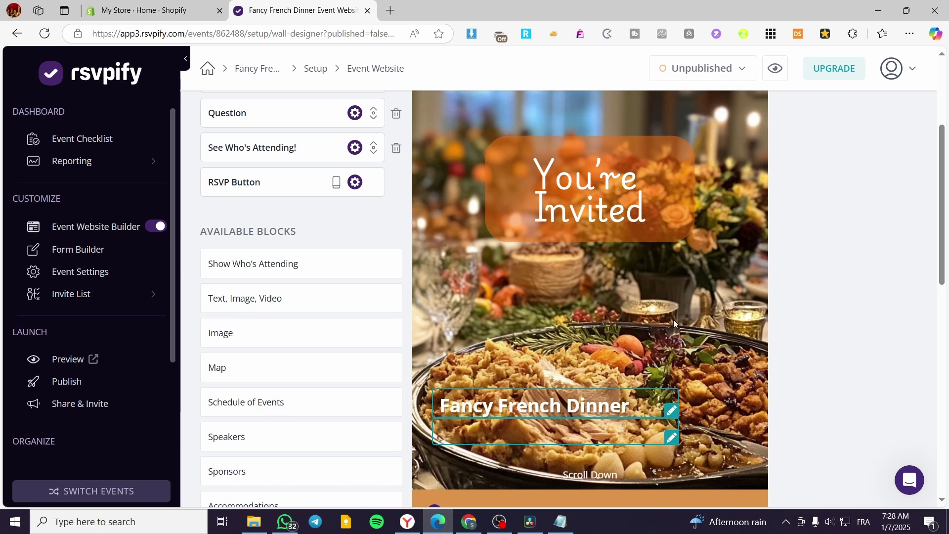
{"action": "scroll", "coordinate": [692, 346], "scroll_direction": "down", "scroll_amount": 5}
{"action": "scroll", "coordinate": [701, 387], "scroll_direction": "down", "scroll_amount": 5}
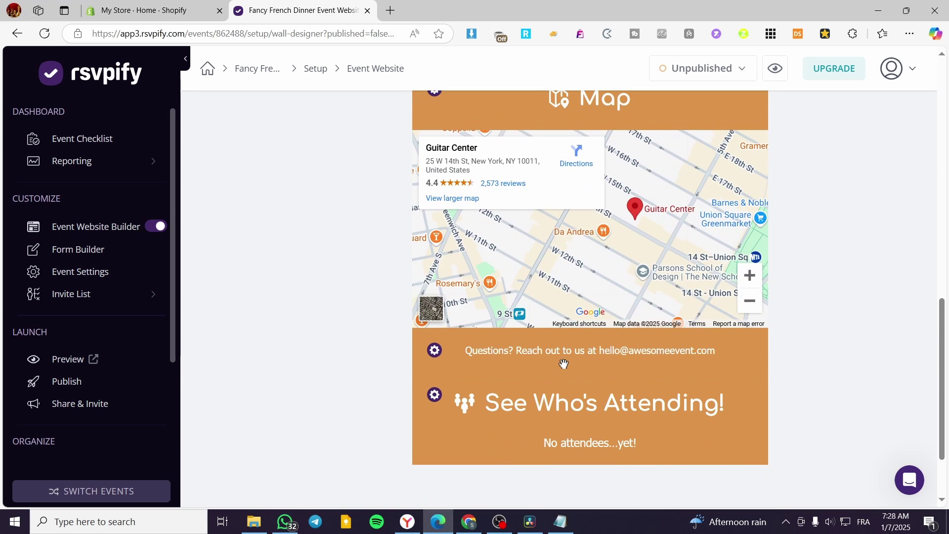
{"action": "scroll", "coordinate": [644, 374], "scroll_direction": "up", "scroll_amount": 6}
{"action": "scroll", "coordinate": [643, 374], "scroll_direction": "down", "scroll_amount": 7}
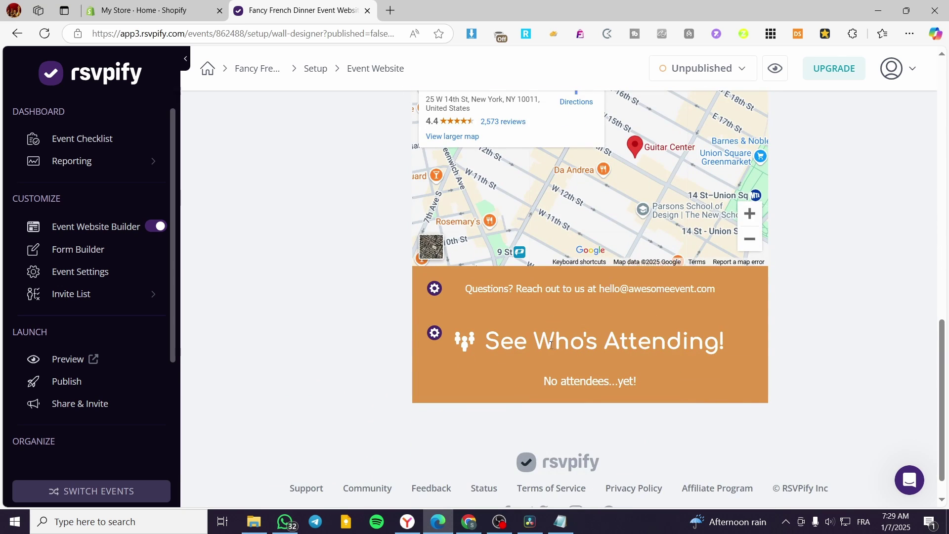
Step: Review the See Who's Attending! block's settings, including its title, display and guest sorting options, and cancel without saving
{"action": "scroll", "coordinate": [286, 236], "scroll_direction": "up", "scroll_amount": 10}
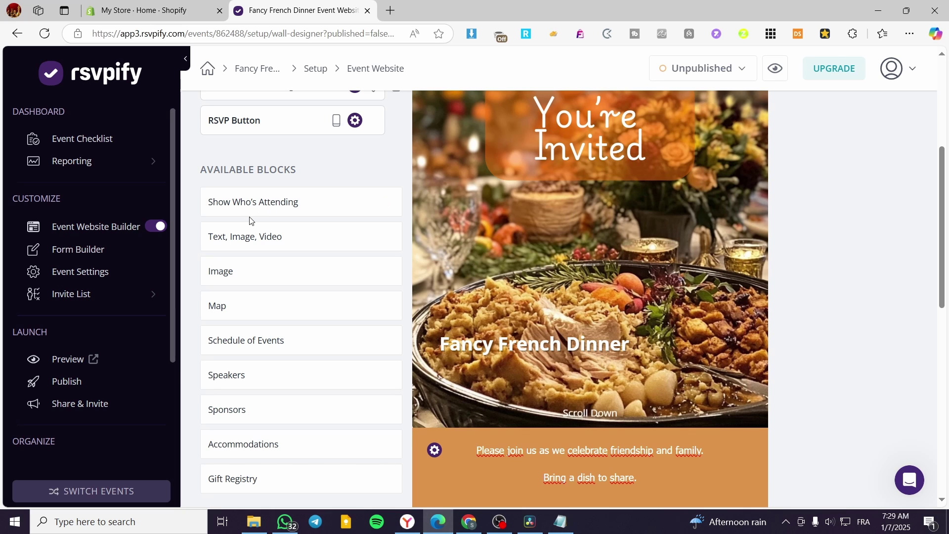
{"action": "scroll", "coordinate": [279, 211], "scroll_direction": "up", "scroll_amount": 3}
{"action": "scroll", "coordinate": [276, 259], "scroll_direction": "up", "scroll_amount": 2}
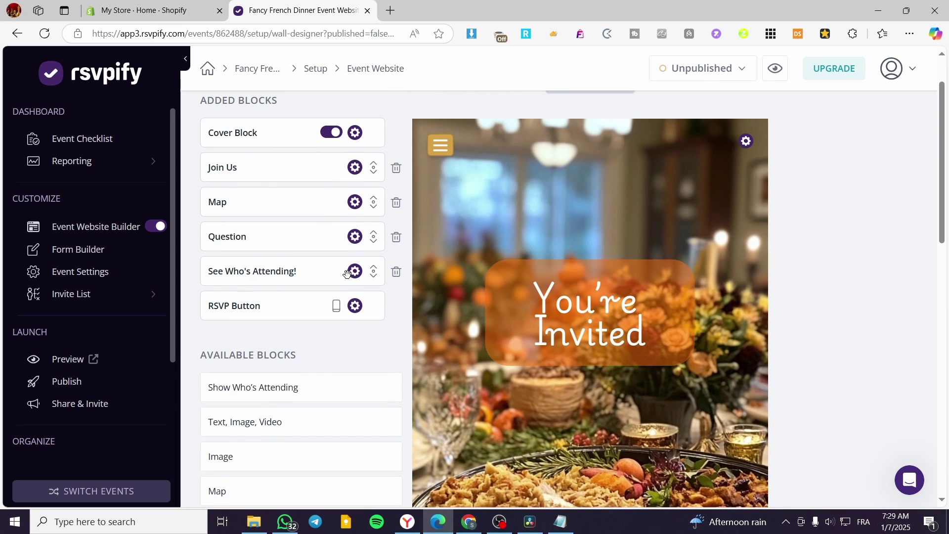
{"action": "scroll", "coordinate": [613, 366], "scroll_direction": "down", "scroll_amount": 10}
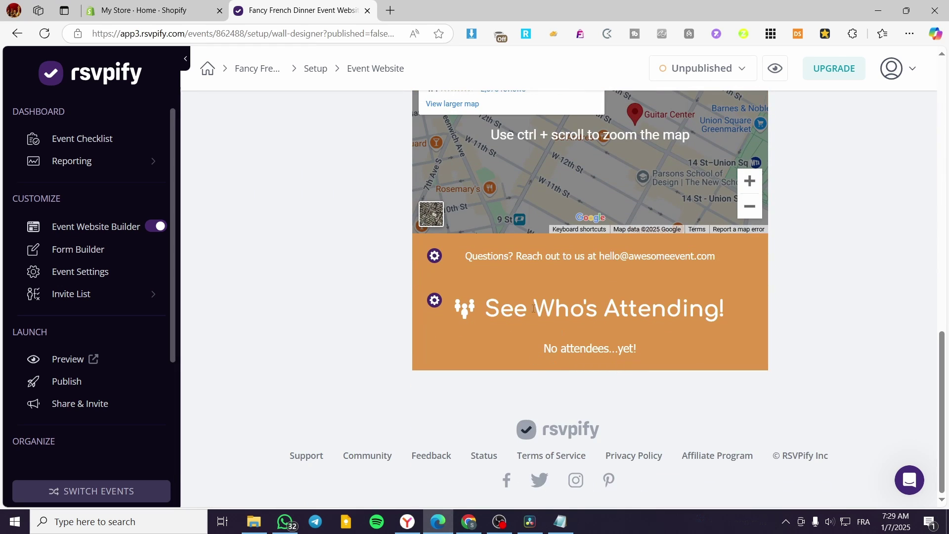
{"action": "scroll", "coordinate": [534, 308], "scroll_direction": "up", "scroll_amount": 8}
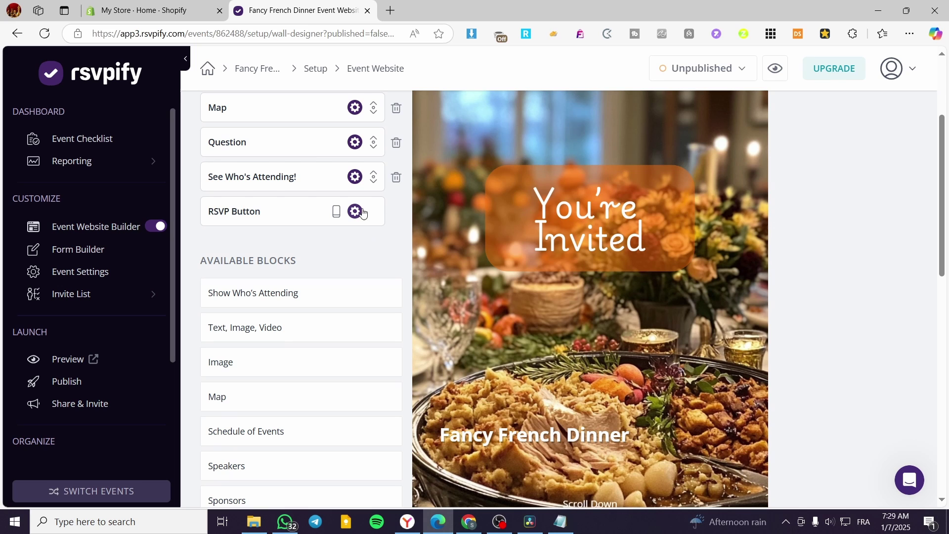
{"action": "left_click", "coordinate": [354, 177]}
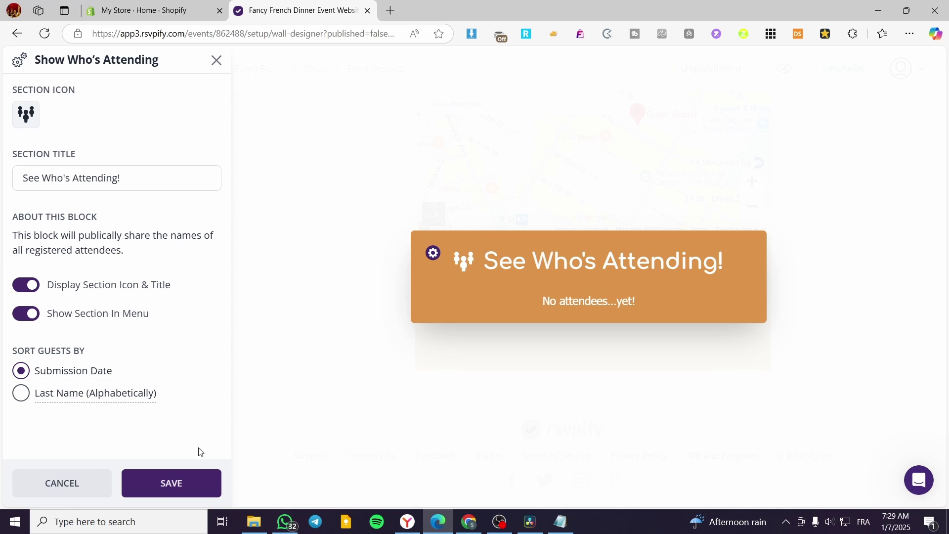
{"action": "left_click", "coordinate": [89, 478]}
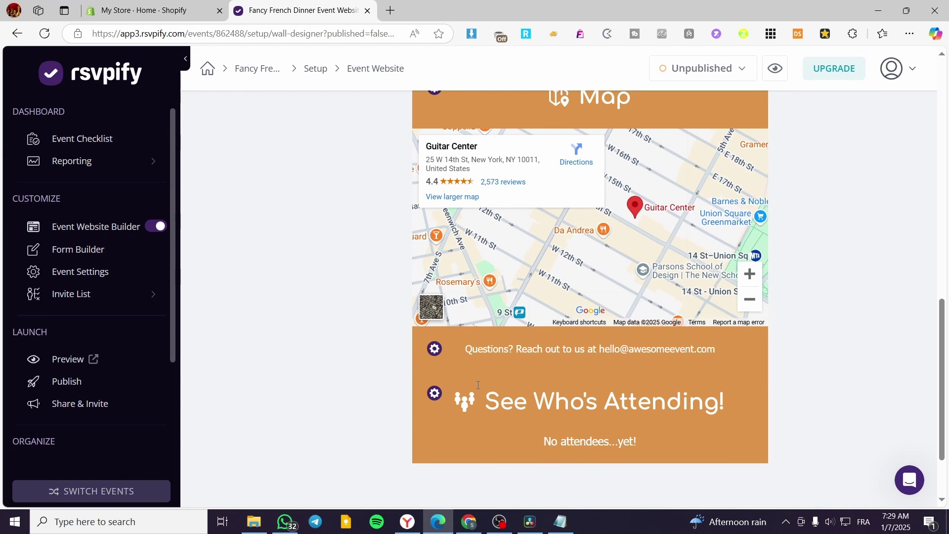
Step: Remove the See Who's Attending! block from the event website, confirm the deletion, and check the end of the page preview
{"action": "scroll", "coordinate": [304, 343], "scroll_direction": "up", "scroll_amount": 5}
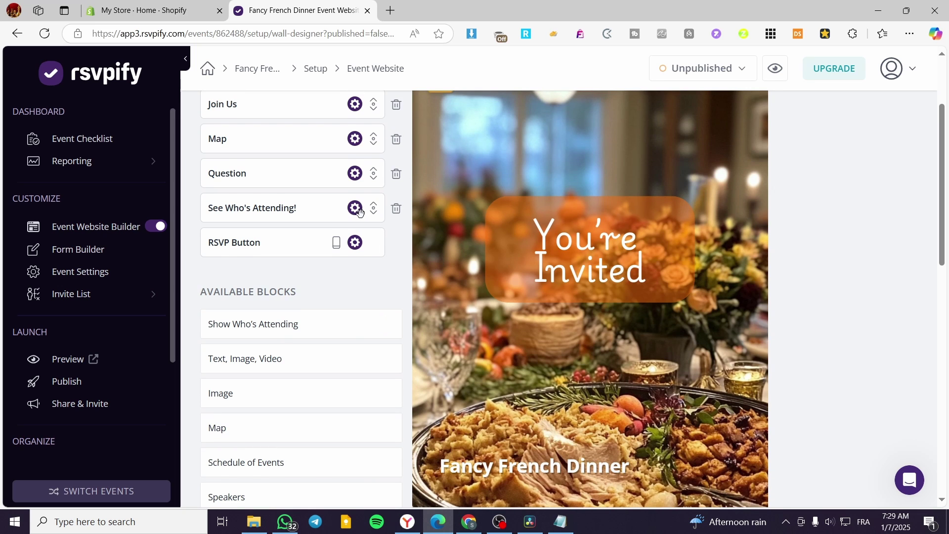
{"action": "left_click", "coordinate": [397, 209]}
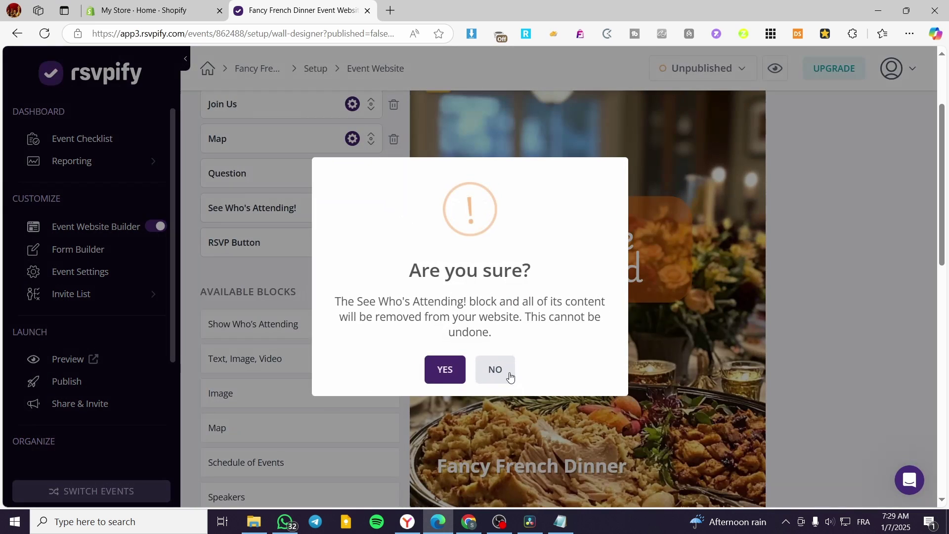
{"action": "left_click", "coordinate": [442, 373]}
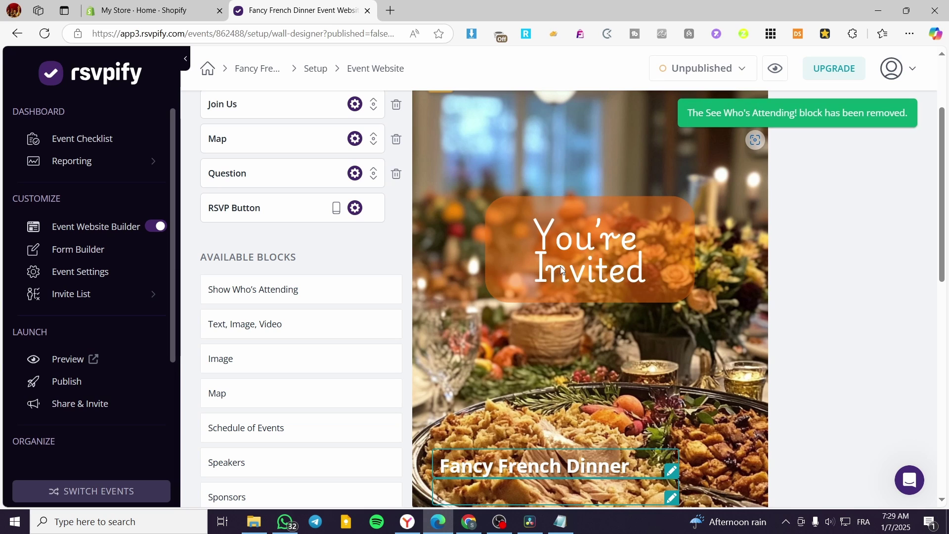
{"action": "scroll", "coordinate": [656, 413], "scroll_direction": "down", "scroll_amount": 10}
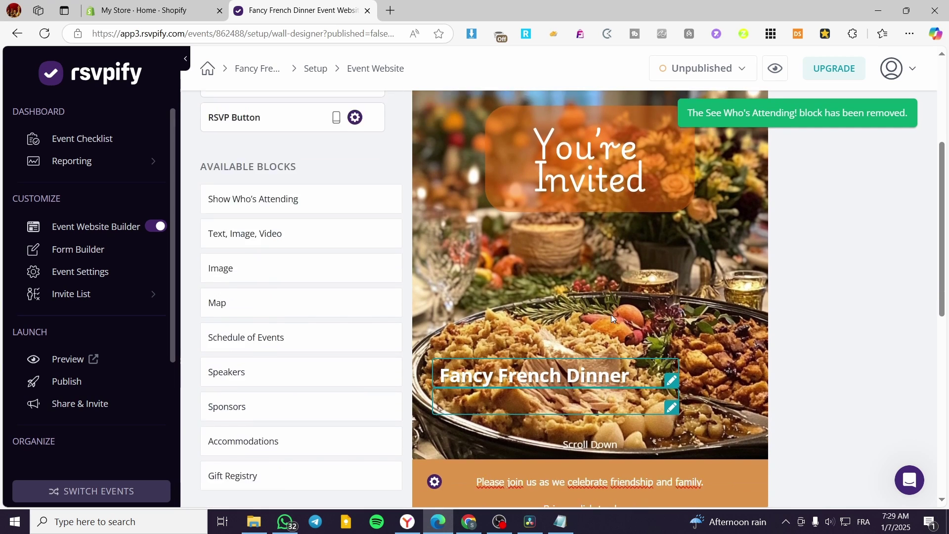
{"action": "scroll", "coordinate": [707, 299], "scroll_direction": "down", "scroll_amount": 2}
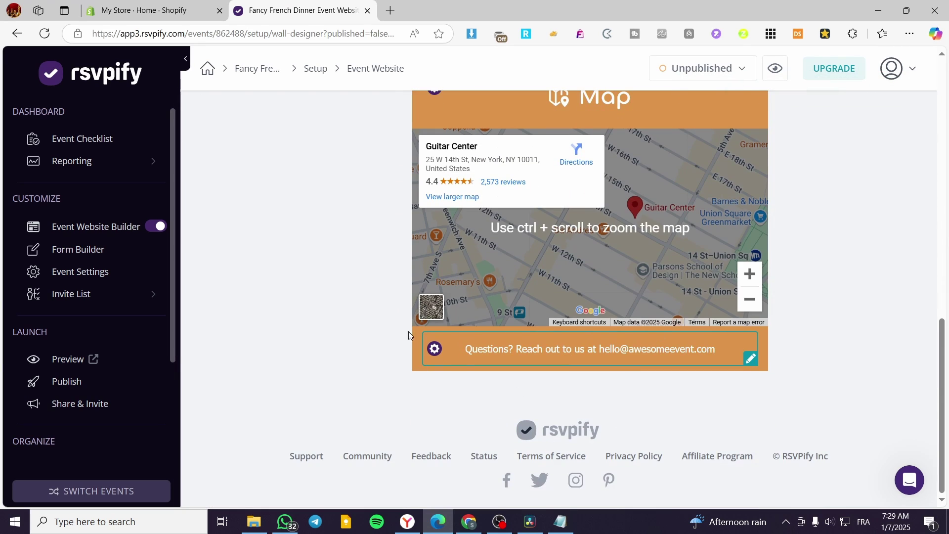
Step: Add the Accommodations block to the event website and check it at the end of the page preview
{"action": "scroll", "coordinate": [387, 294], "scroll_direction": "up", "scroll_amount": 6}
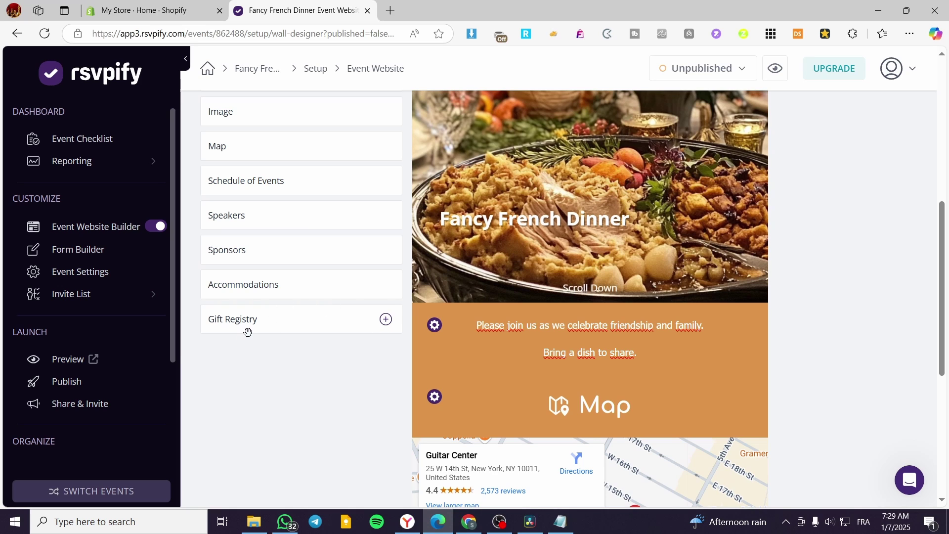
{"action": "scroll", "coordinate": [242, 335], "scroll_direction": "up", "scroll_amount": 1}
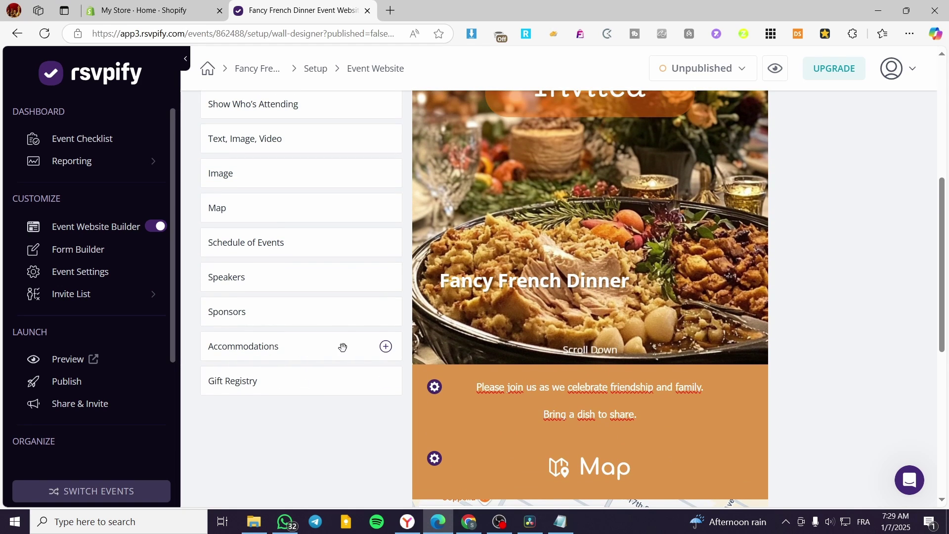
{"action": "left_click", "coordinate": [385, 346]}
{"action": "scroll", "coordinate": [599, 372], "scroll_direction": "down", "scroll_amount": 8}
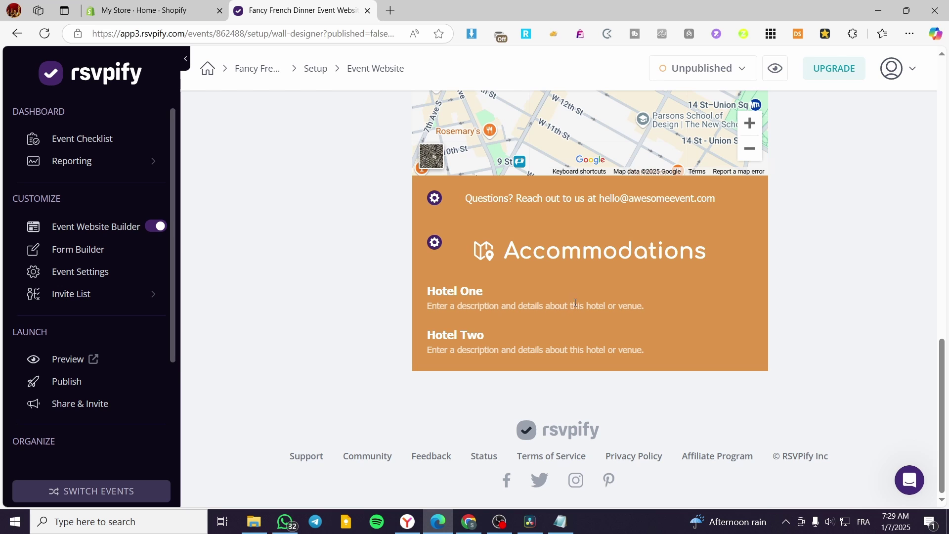
Step: Remove the Accommodations block from the event website and confirm the deletion
{"action": "scroll", "coordinate": [456, 281], "scroll_direction": "up", "scroll_amount": 7}
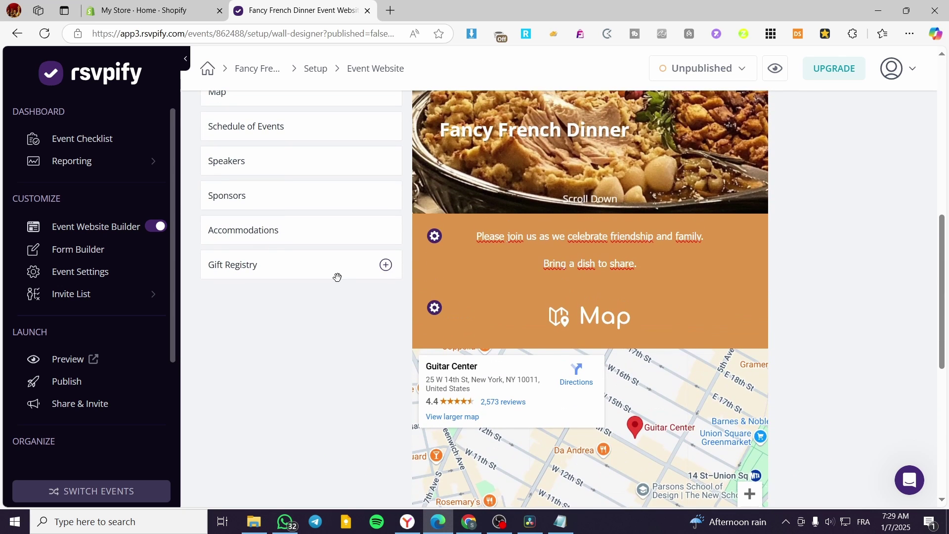
{"action": "scroll", "coordinate": [337, 277], "scroll_direction": "up", "scroll_amount": 6}
{"action": "left_click", "coordinate": [397, 244]}
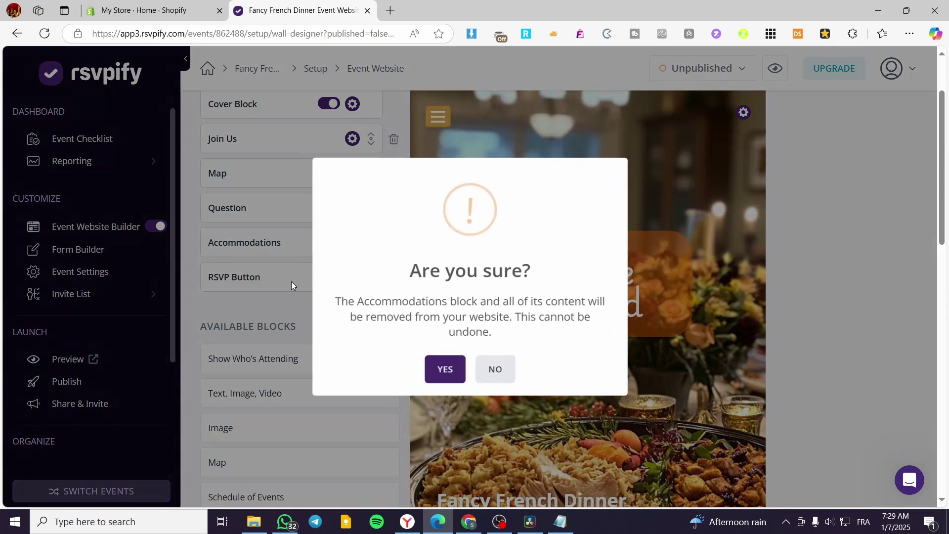
{"action": "left_click", "coordinate": [446, 370]}
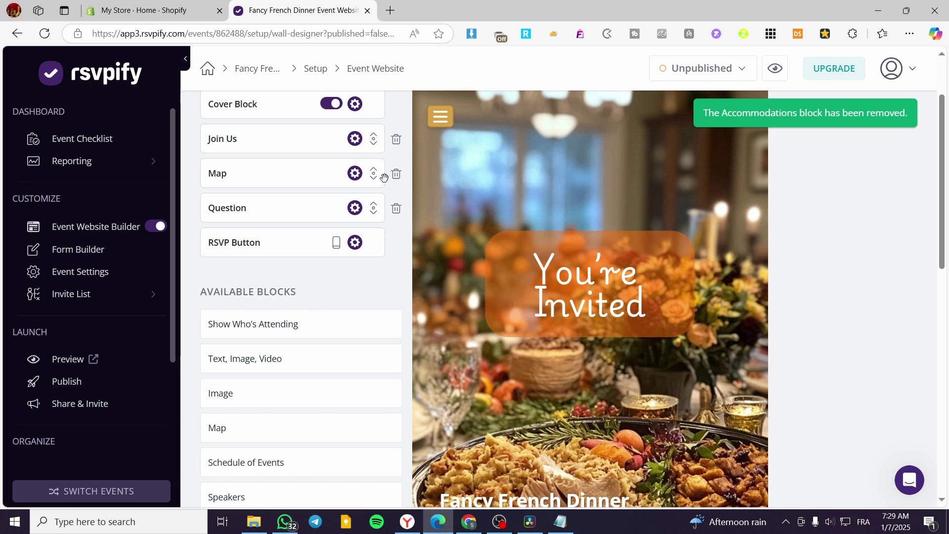
Step: Review the event website's cover, invitation message and map in the desktop preview
{"action": "scroll", "coordinate": [552, 247], "scroll_direction": "down", "scroll_amount": 10}
{"action": "scroll", "coordinate": [553, 149], "scroll_direction": "up", "scroll_amount": 10}
{"action": "scroll", "coordinate": [502, 262], "scroll_direction": "up", "scroll_amount": 2}
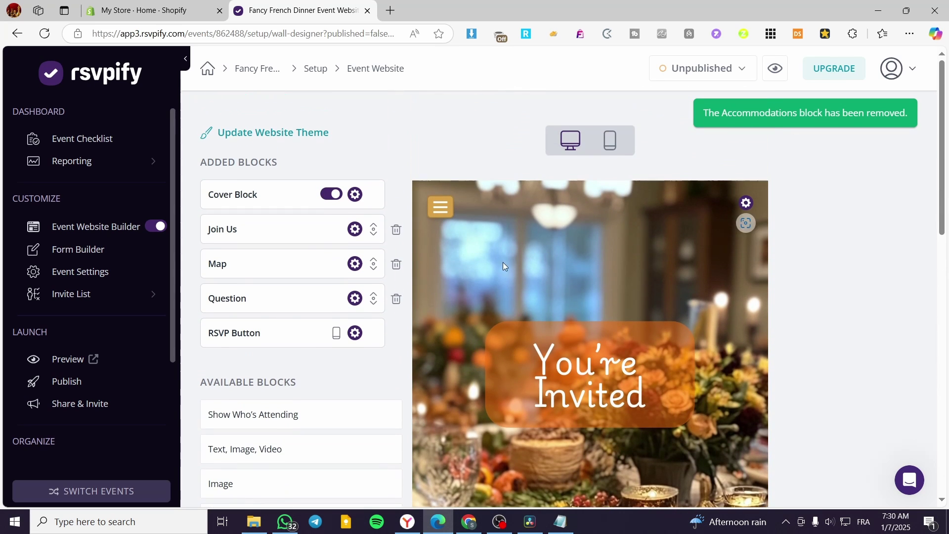
{"action": "left_click", "coordinate": [570, 143]}
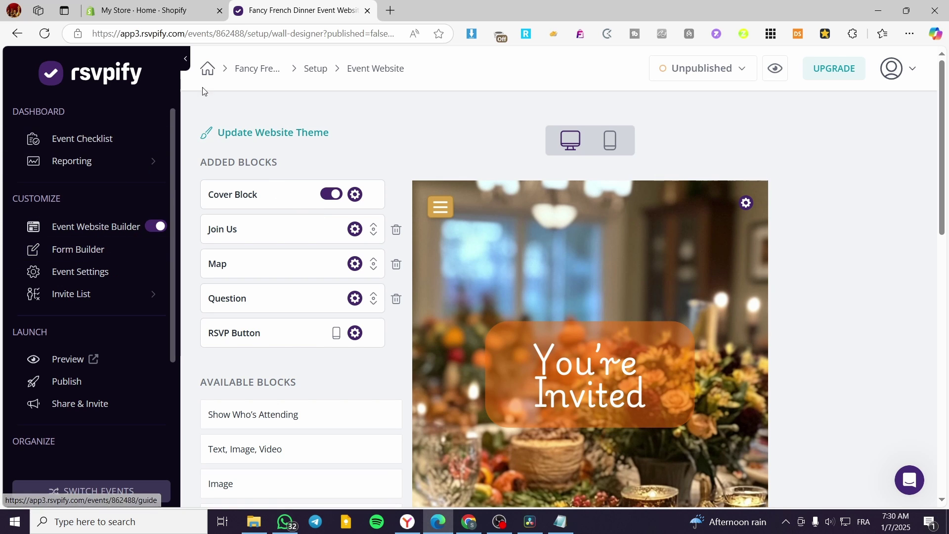
{"action": "scroll", "coordinate": [689, 300], "scroll_direction": "down", "scroll_amount": 12}
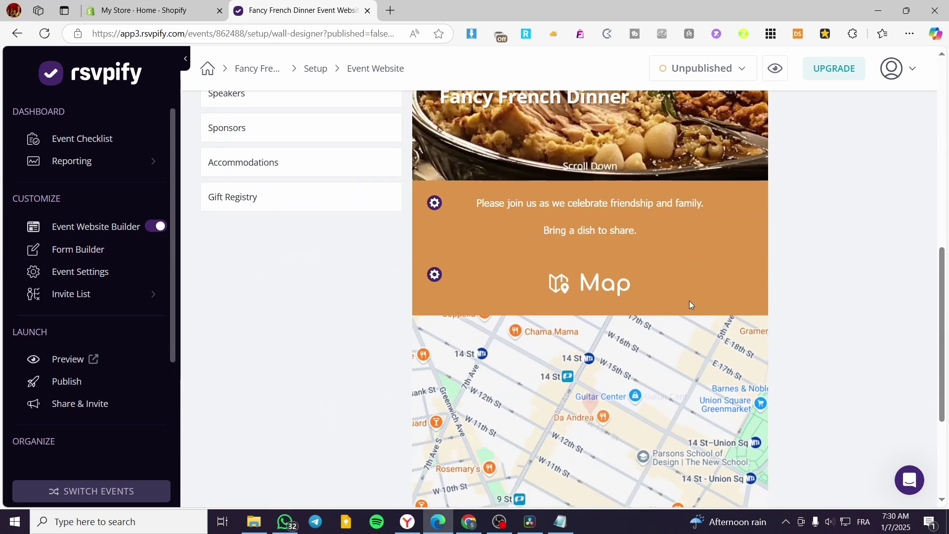
{"action": "scroll", "coordinate": [400, 326], "scroll_direction": "up", "scroll_amount": 6}
{"action": "scroll", "coordinate": [400, 326], "scroll_direction": "up", "scroll_amount": 7}
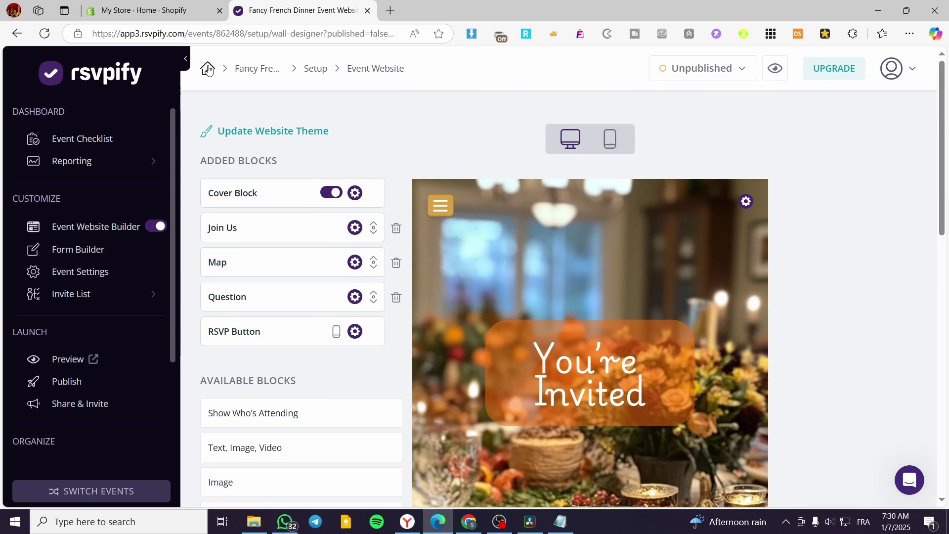
Step: Collapse the side navigation, go to the event's setup page, and dismiss the guided tour in the Form Builder
{"action": "left_click", "coordinate": [185, 58]}
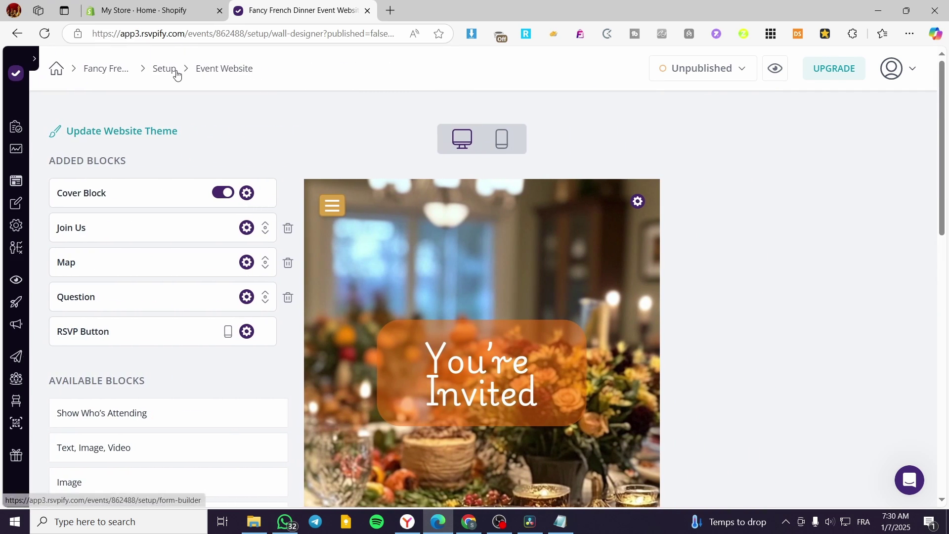
{"action": "left_click", "coordinate": [176, 73]}
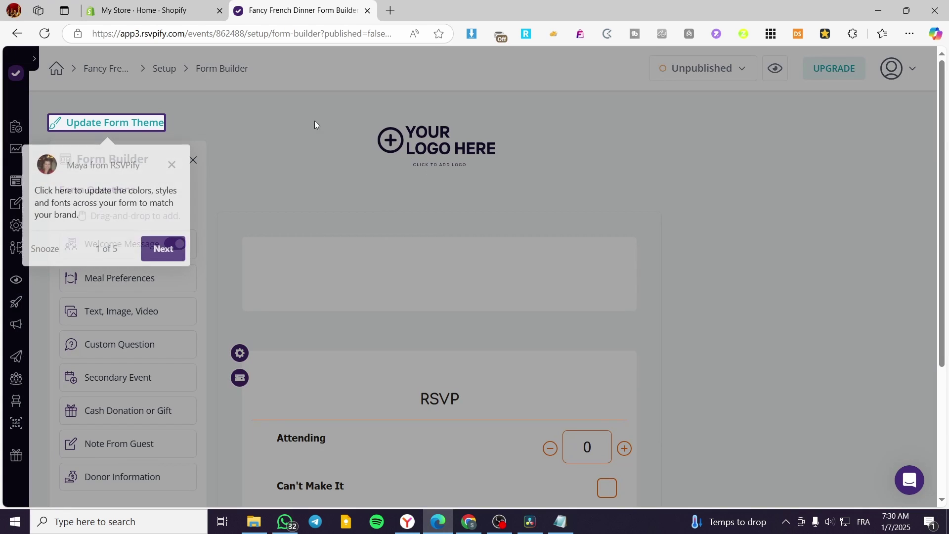
{"action": "left_click", "coordinate": [189, 143]}
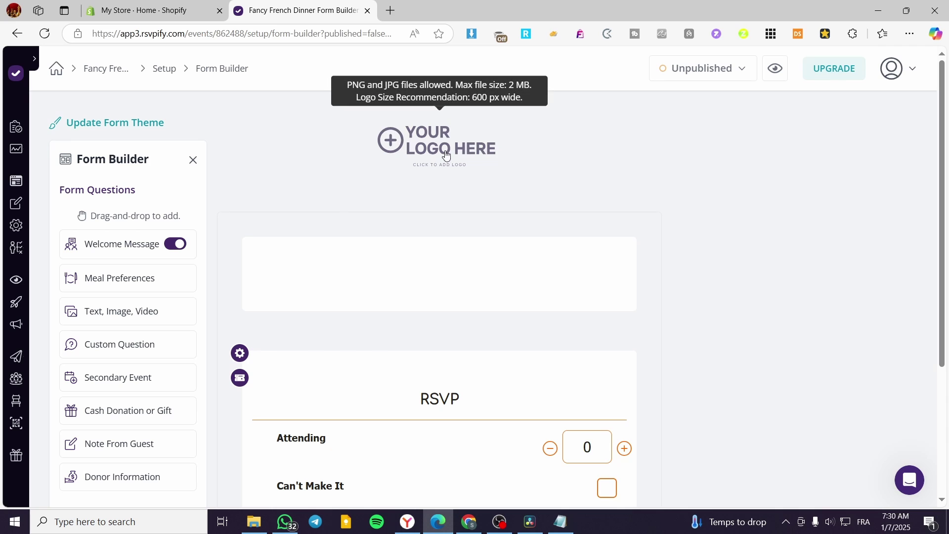
Step: Return to the events dashboard and open the Fancy French Dinner event checklist
{"action": "left_click", "coordinate": [166, 74]}
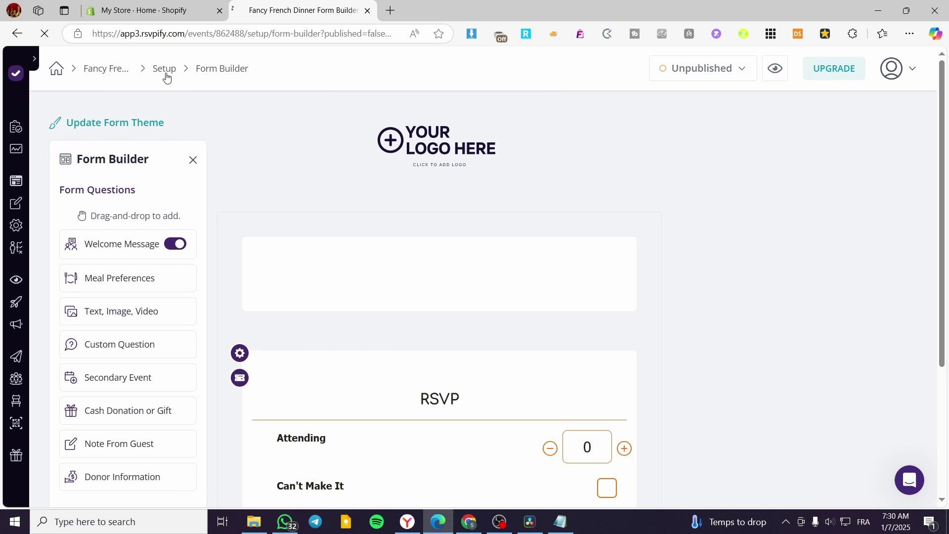
{"action": "left_click", "coordinate": [62, 74]}
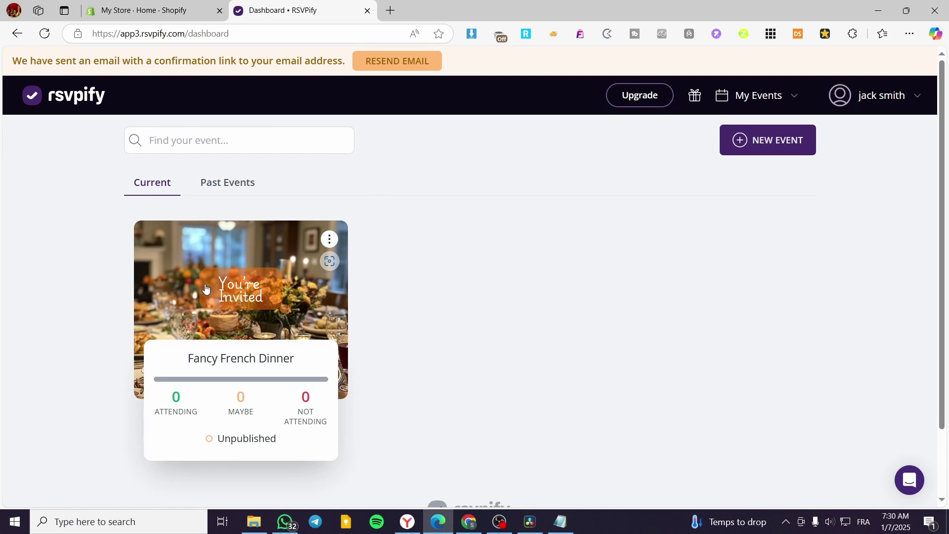
{"action": "left_click", "coordinate": [207, 289]}
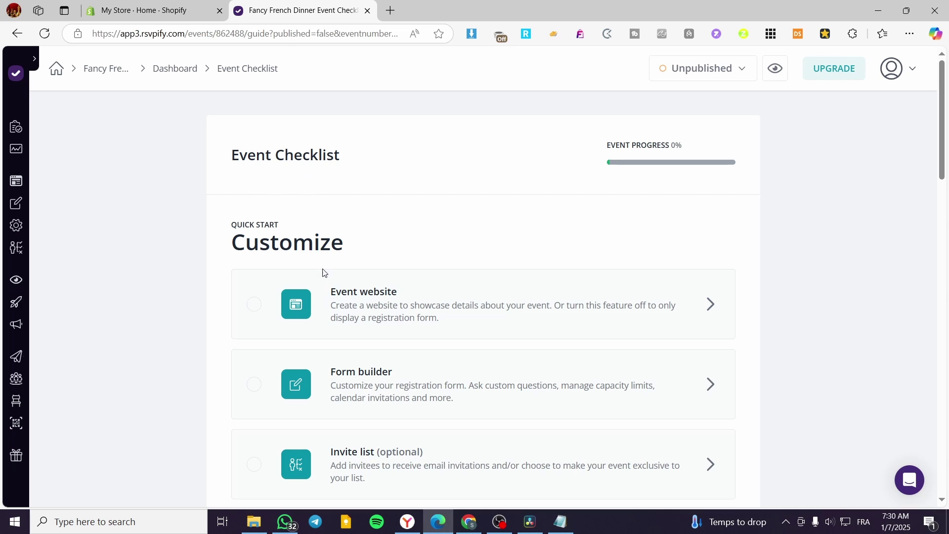
Step: Open the form builder from the event checklist and review the registration form's RSVP section and available form questions
{"action": "scroll", "coordinate": [324, 272], "scroll_direction": "down", "scroll_amount": 1}
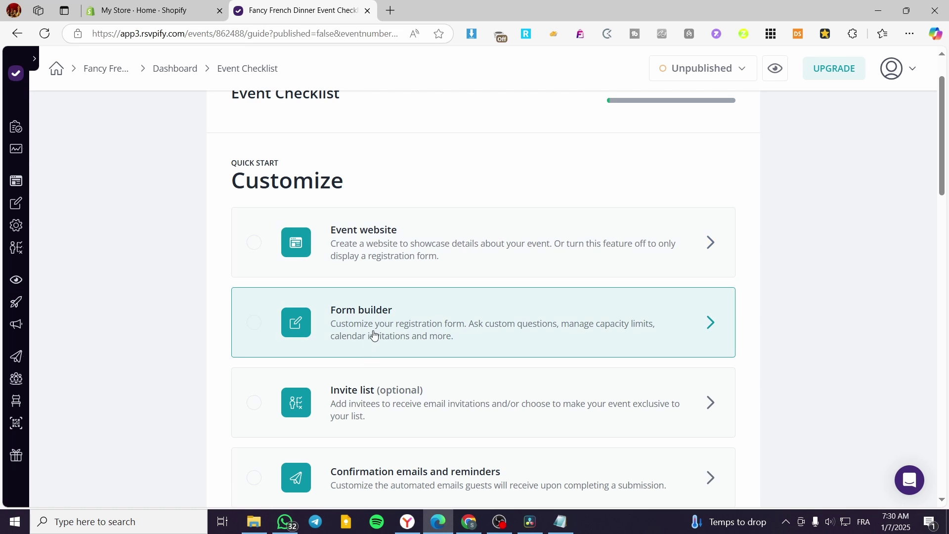
{"action": "scroll", "coordinate": [379, 333], "scroll_direction": "down", "scroll_amount": 1}
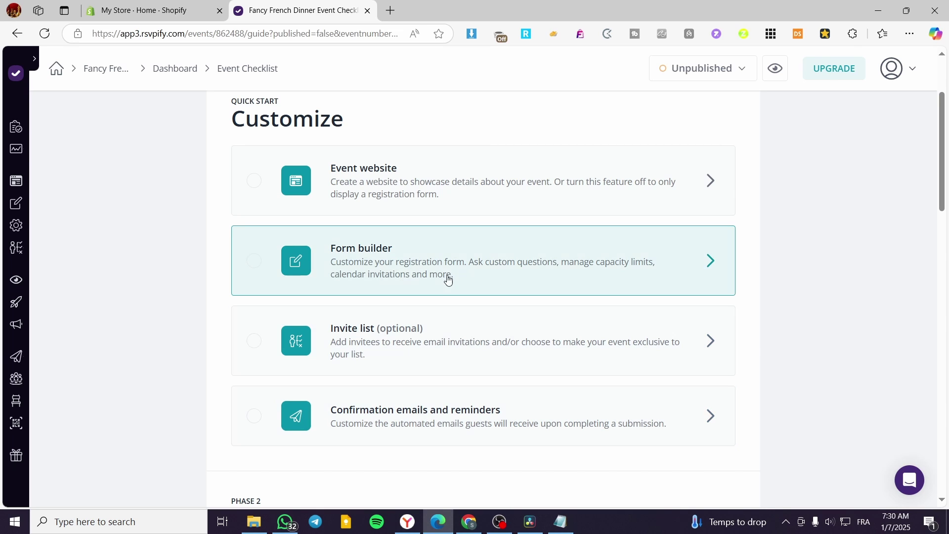
{"action": "left_click", "coordinate": [446, 260]}
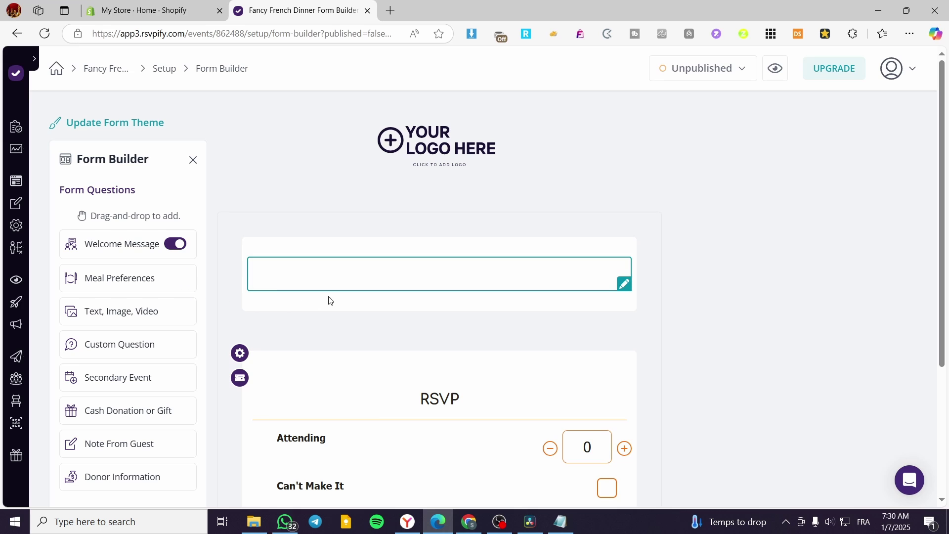
{"action": "scroll", "coordinate": [371, 277], "scroll_direction": "down", "scroll_amount": 4}
{"action": "scroll", "coordinate": [373, 282], "scroll_direction": "up", "scroll_amount": 4}
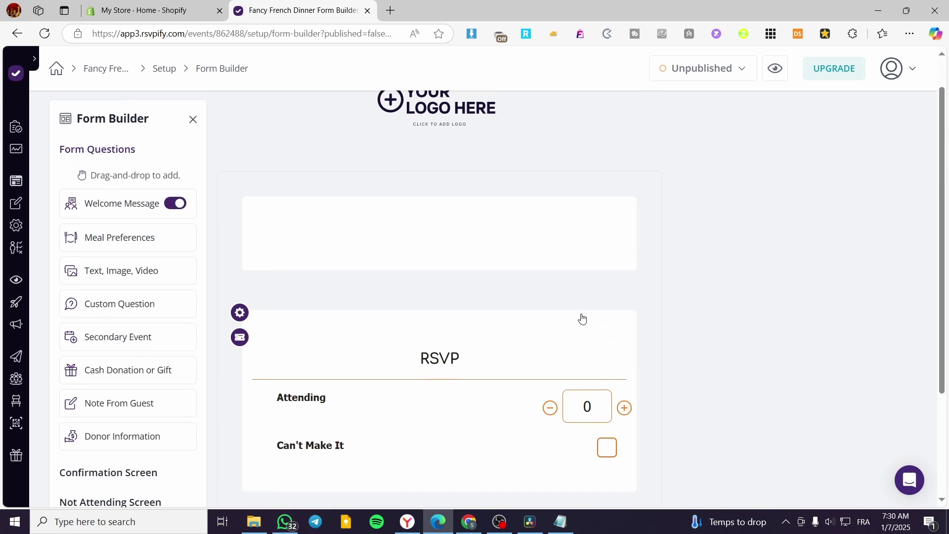
{"action": "scroll", "coordinate": [405, 456], "scroll_direction": "down", "scroll_amount": 3}
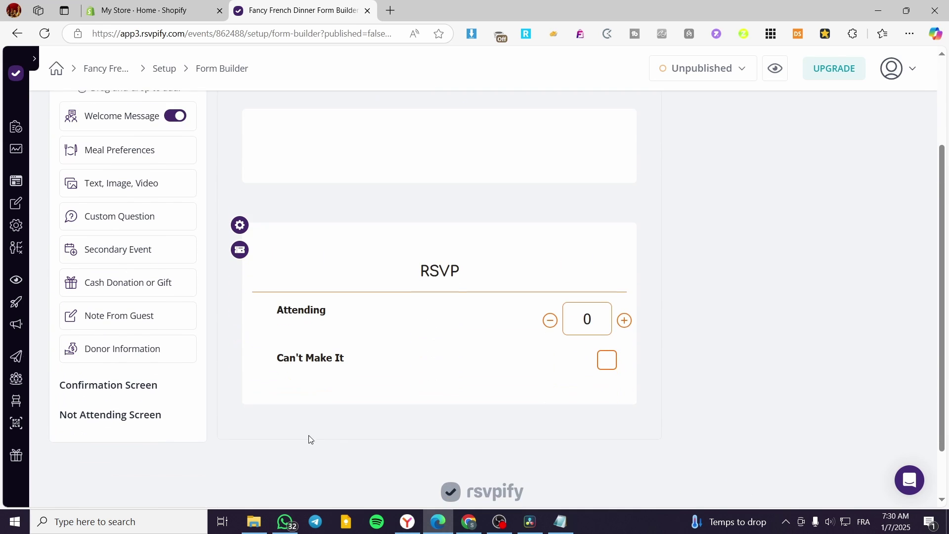
{"action": "scroll", "coordinate": [389, 328], "scroll_direction": "up", "scroll_amount": 3}
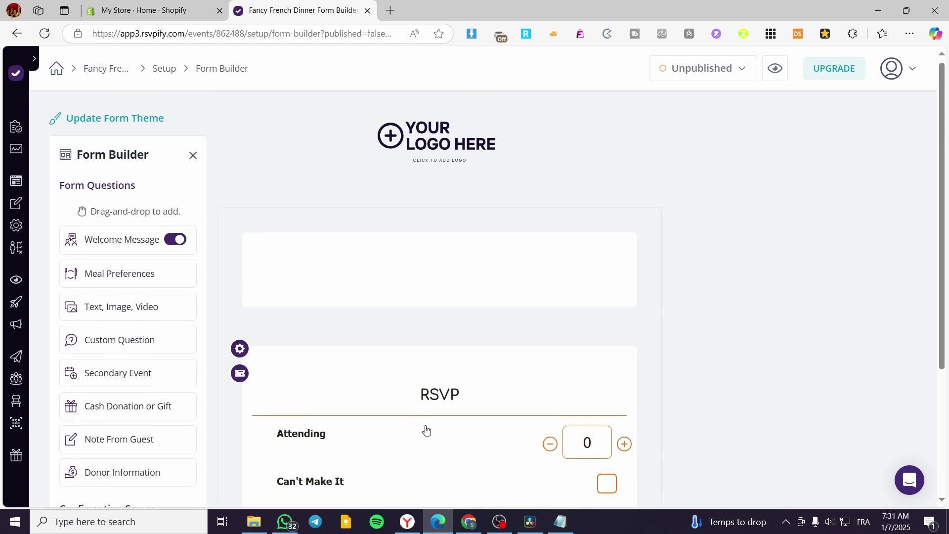
Step: Add the Note From Guest question to the registration form, close its settings without changes, and check it below the RSVP section
{"action": "scroll", "coordinate": [424, 430], "scroll_direction": "down", "scroll_amount": 3}
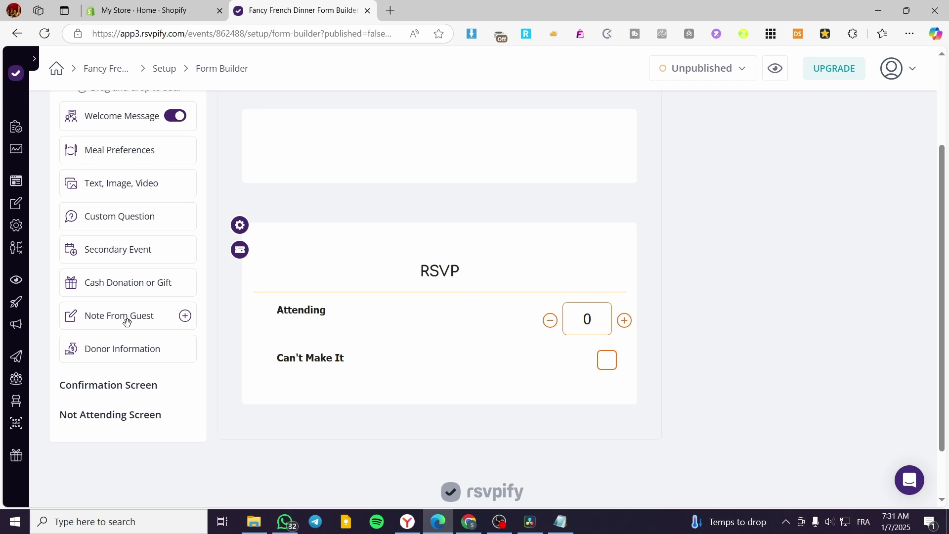
{"action": "left_click", "coordinate": [186, 317]}
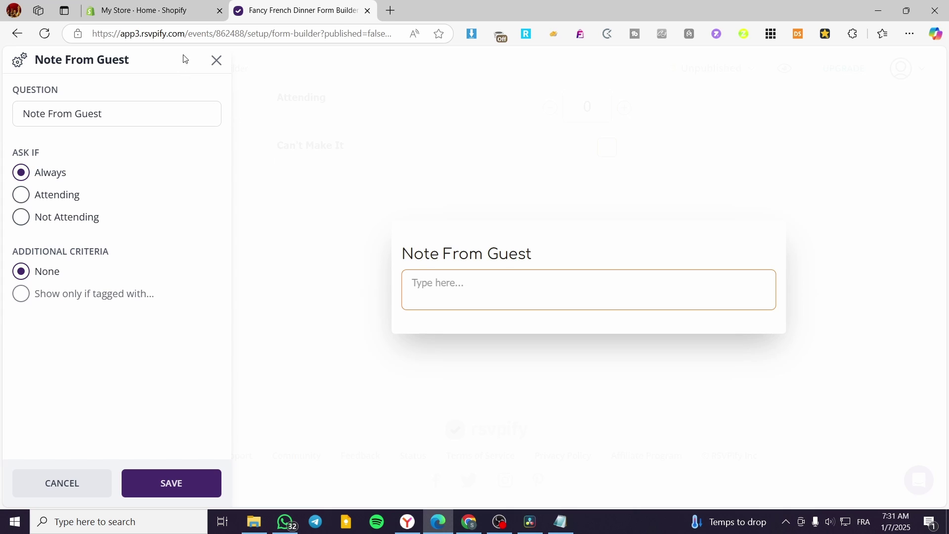
{"action": "left_click", "coordinate": [216, 61]}
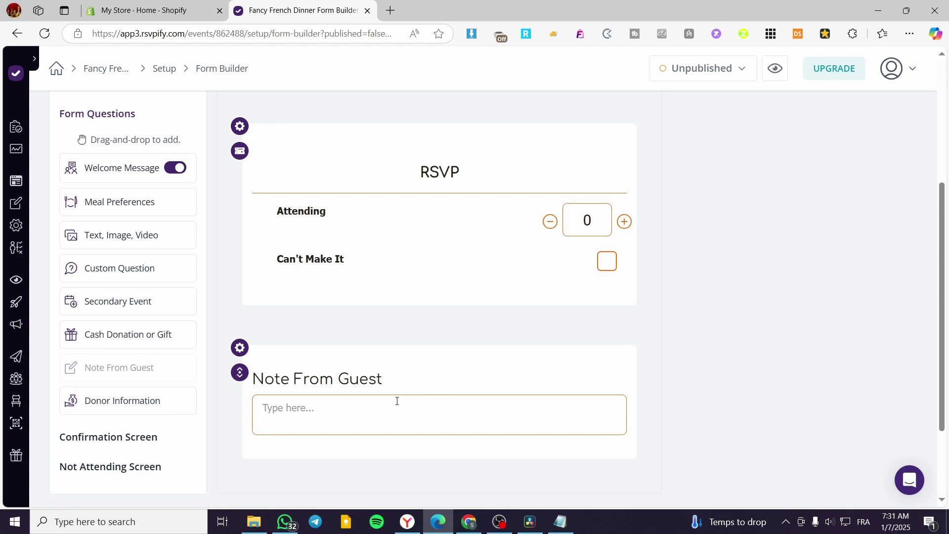
{"action": "scroll", "coordinate": [127, 388], "scroll_direction": "up", "scroll_amount": 3}
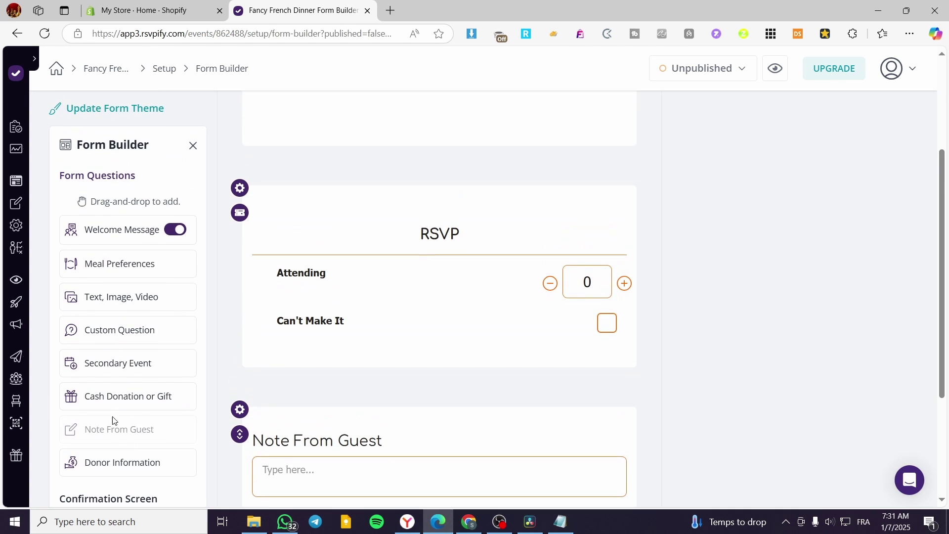
{"action": "scroll", "coordinate": [119, 395], "scroll_direction": "up", "scroll_amount": 1}
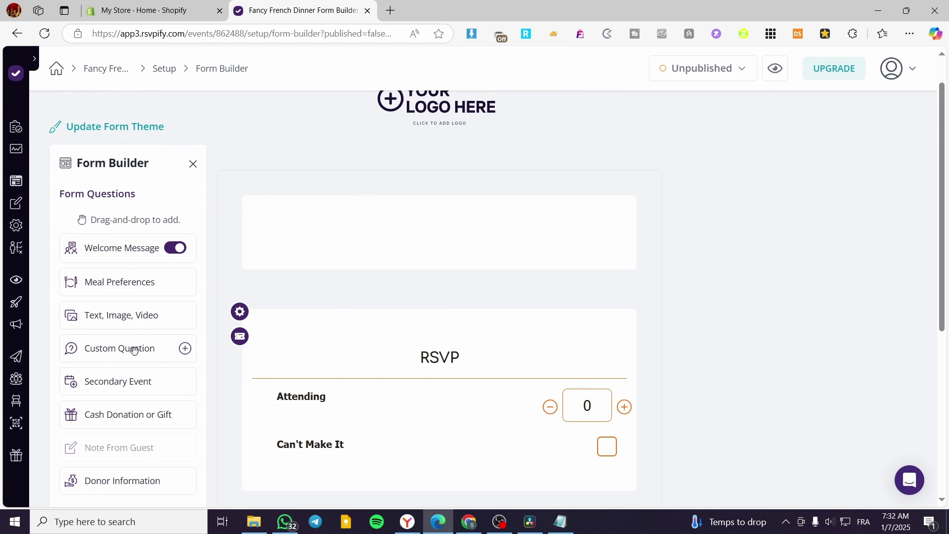
Step: Leave the Form Builder for the events dashboard and reopen the Fancy French Dinner event's checklist
{"action": "left_click", "coordinate": [164, 69]}
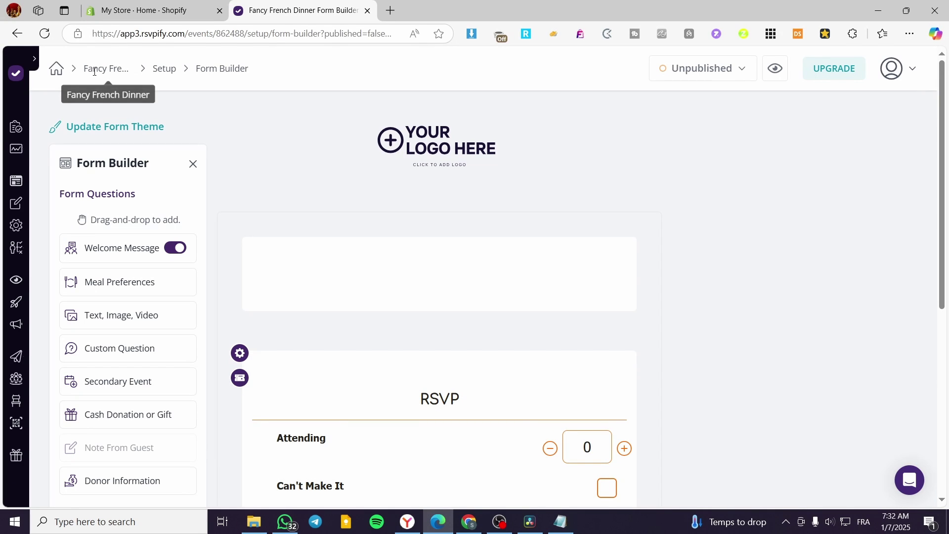
{"action": "left_click", "coordinate": [56, 68]}
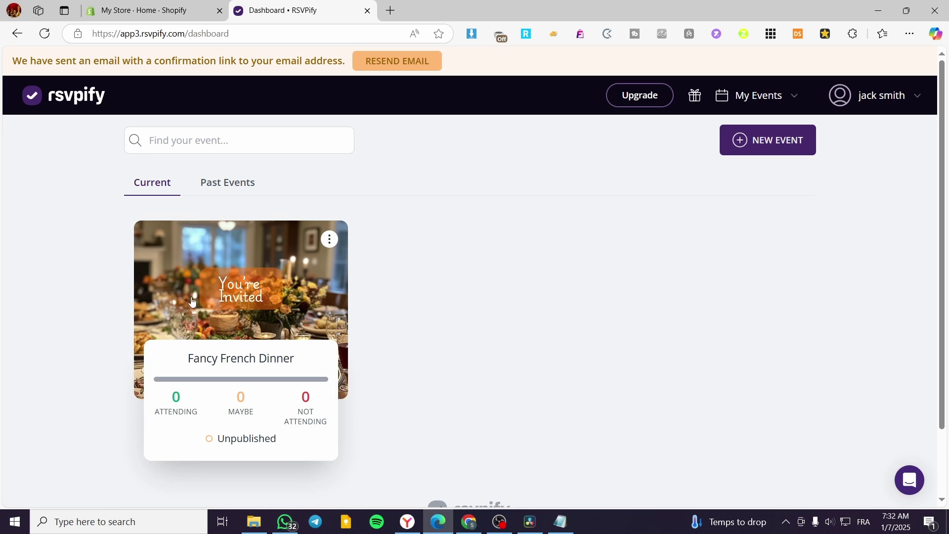
{"action": "left_click", "coordinate": [227, 272]}
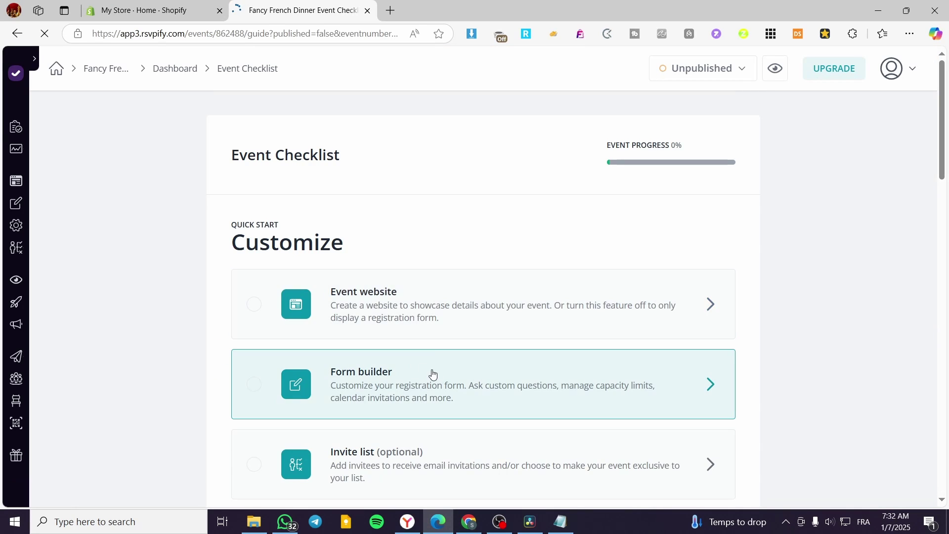
Step: Open the Confirmation emails and reminders settings from the checklist, review them, and turn on the QR code for check-in
{"action": "scroll", "coordinate": [429, 346], "scroll_direction": "down", "scroll_amount": 5}
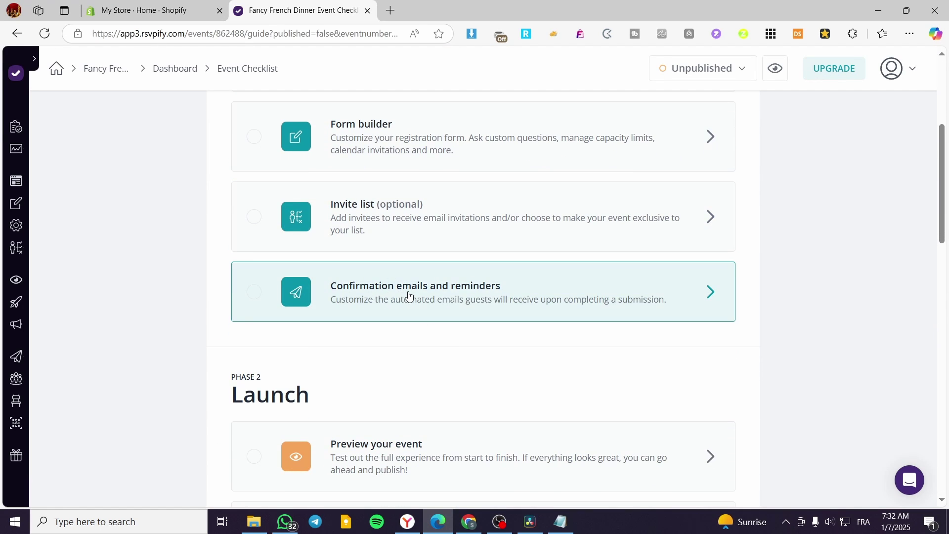
{"action": "left_click", "coordinate": [483, 288]}
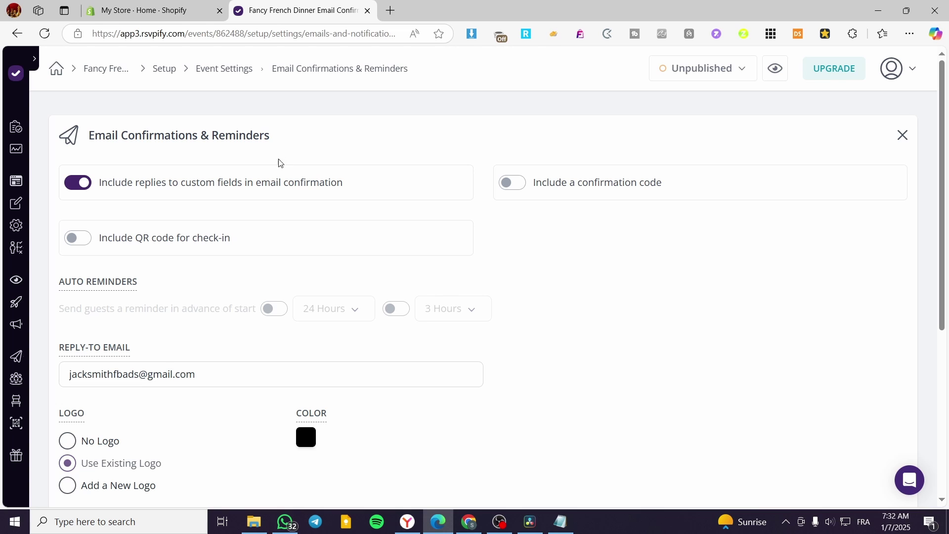
{"action": "scroll", "coordinate": [207, 338], "scroll_direction": "down", "scroll_amount": 1}
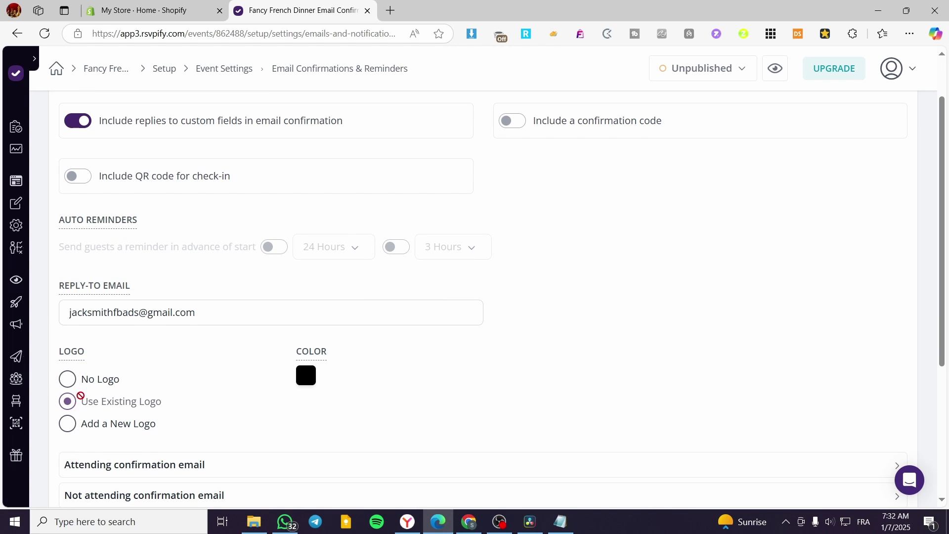
{"action": "scroll", "coordinate": [113, 398], "scroll_direction": "down", "scroll_amount": 1}
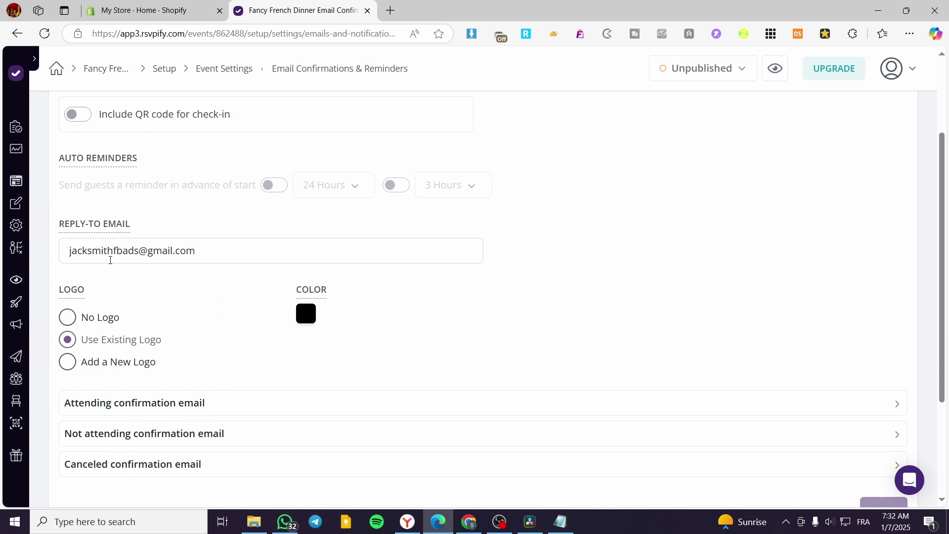
{"action": "scroll", "coordinate": [144, 258], "scroll_direction": "up", "scroll_amount": 2}
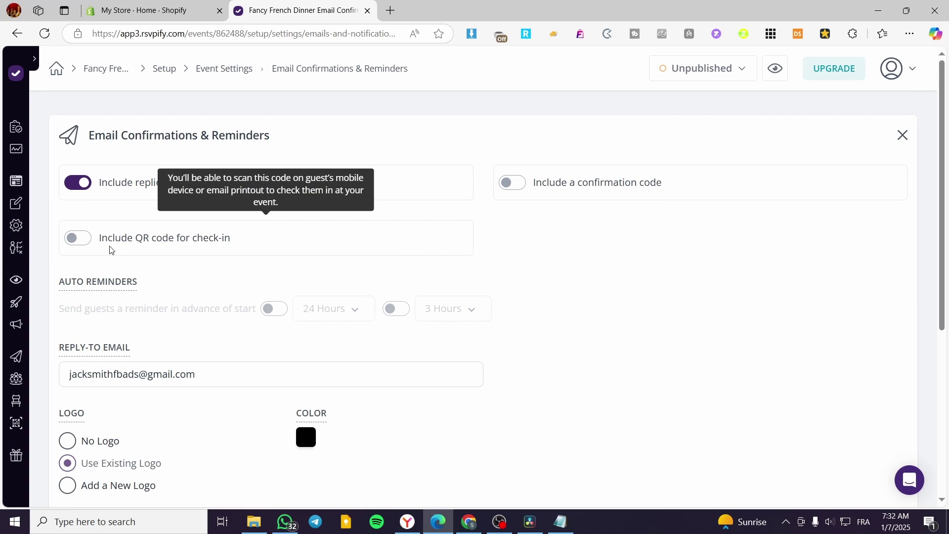
{"action": "left_click", "coordinate": [79, 239]}
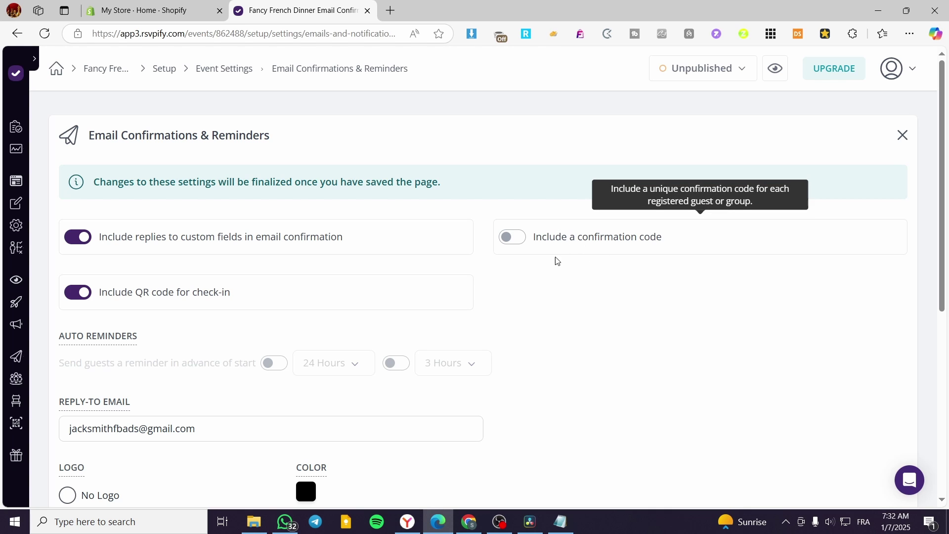
Step: Expand the attending, not attending and canceled confirmation email sections and review their subject line, introduction and conclusion fields
{"action": "scroll", "coordinate": [577, 243], "scroll_direction": "down", "scroll_amount": 7}
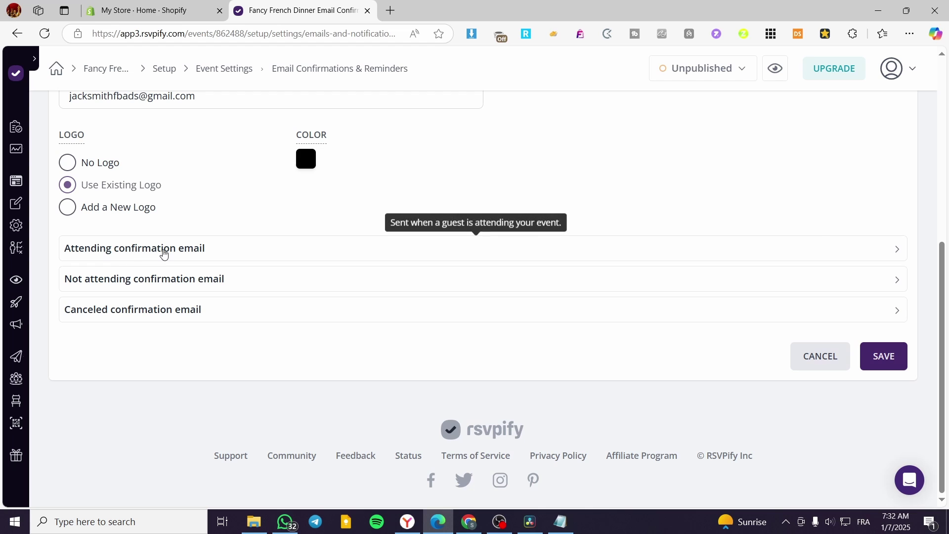
{"action": "left_click", "coordinate": [163, 254]}
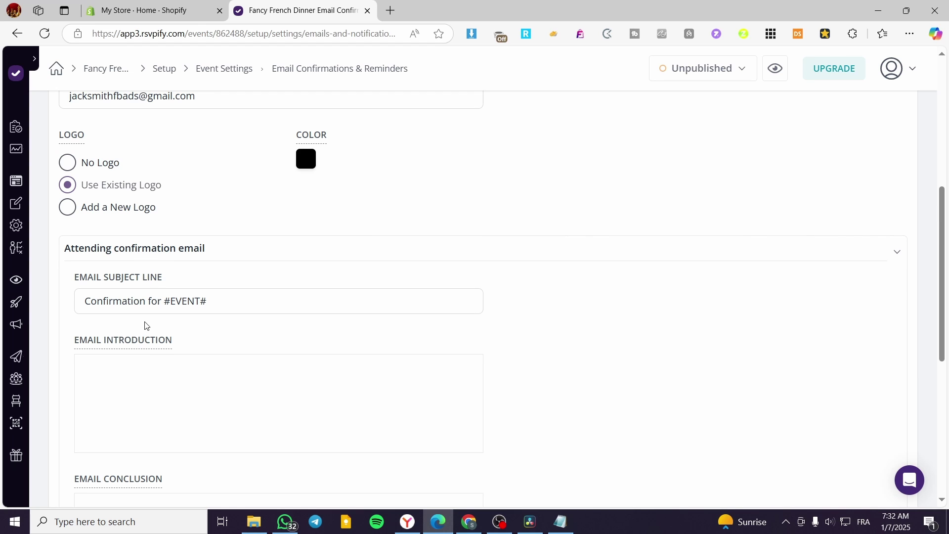
{"action": "scroll", "coordinate": [147, 326], "scroll_direction": "down", "scroll_amount": 3}
{"action": "scroll", "coordinate": [188, 267], "scroll_direction": "down", "scroll_amount": 4}
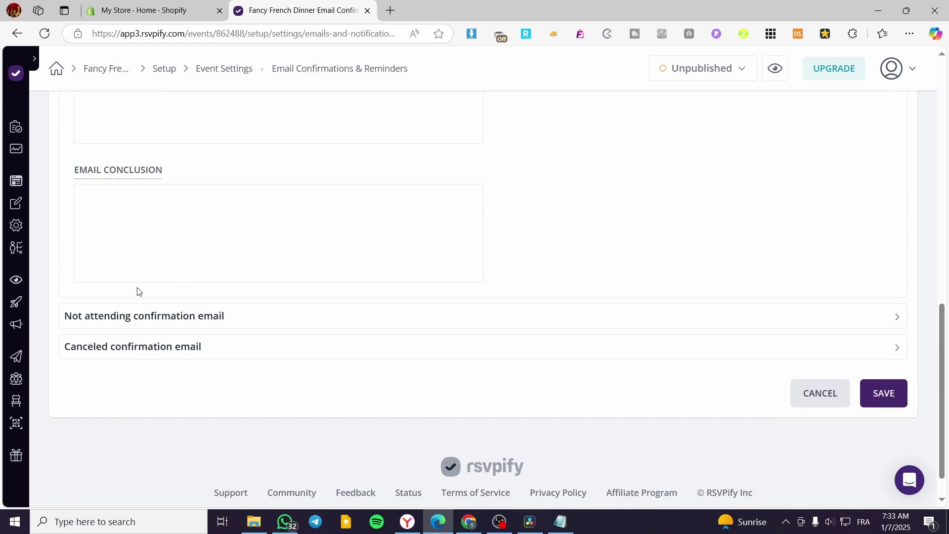
{"action": "left_click", "coordinate": [133, 322]}
{"action": "scroll", "coordinate": [198, 326], "scroll_direction": "down", "scroll_amount": 2}
{"action": "scroll", "coordinate": [157, 187], "scroll_direction": "down", "scroll_amount": 3}
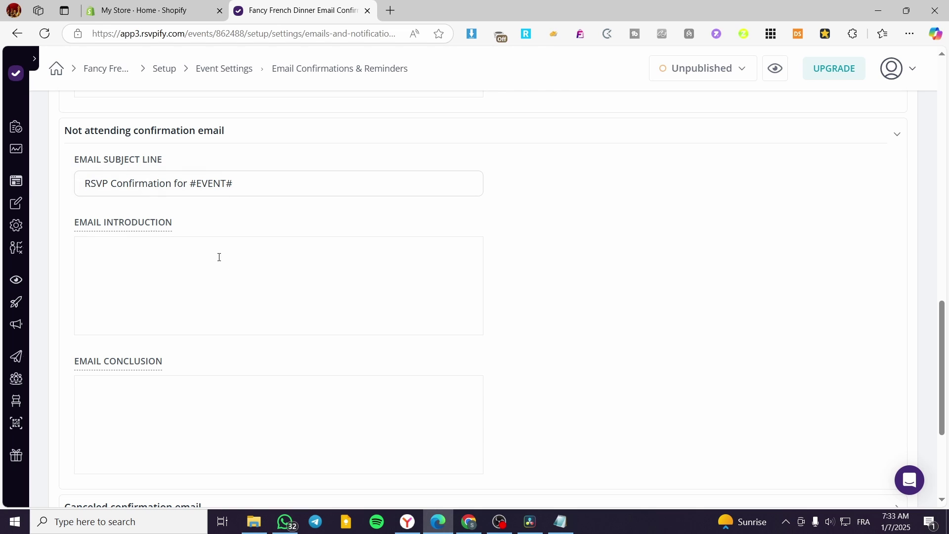
{"action": "scroll", "coordinate": [277, 292], "scroll_direction": "down", "scroll_amount": 5}
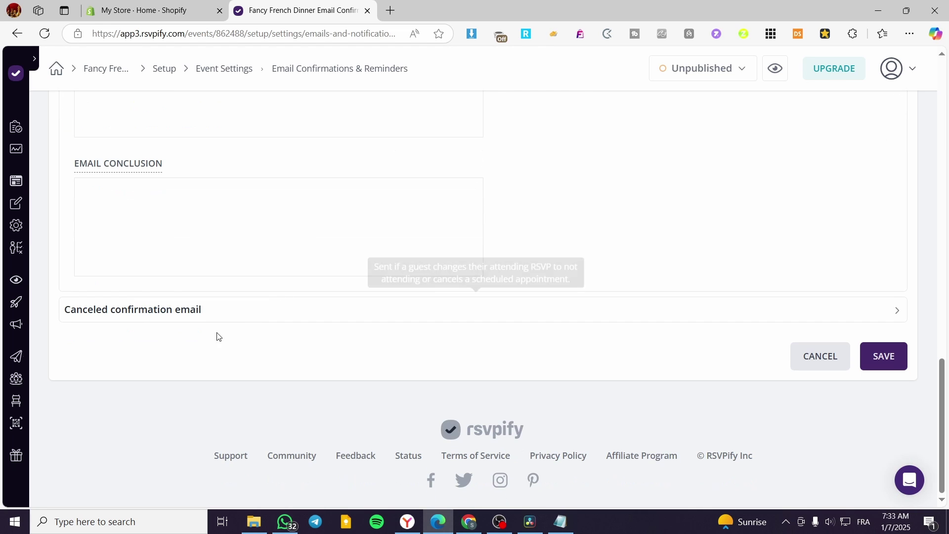
{"action": "left_click", "coordinate": [145, 318]}
{"action": "scroll", "coordinate": [309, 330], "scroll_direction": "down", "scroll_amount": 5}
{"action": "scroll", "coordinate": [284, 366], "scroll_direction": "up", "scroll_amount": 18}
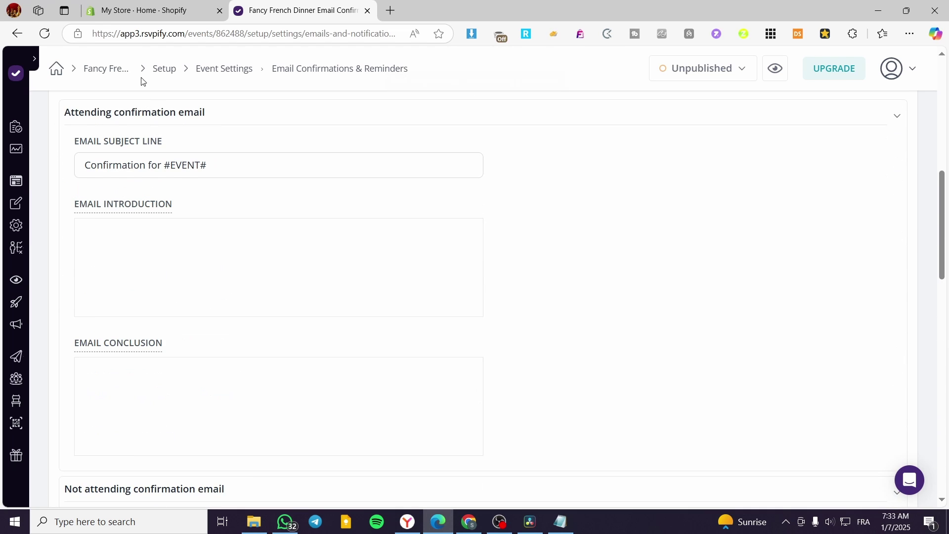
Step: Leave the email settings without saving, reopen the Fancy French Dinner checklist, and review its Launch, Organize and Follow Up phases
{"action": "left_click", "coordinate": [99, 70]}
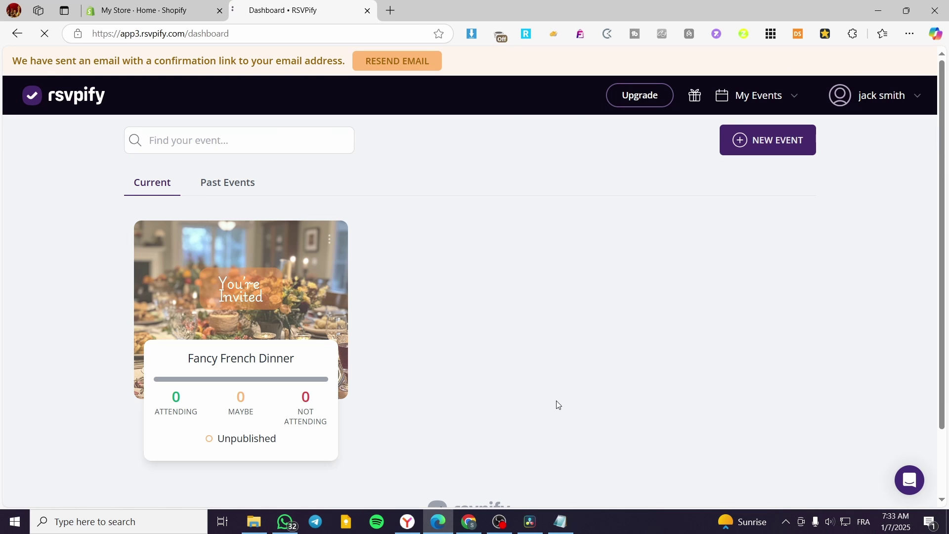
{"action": "scroll", "coordinate": [430, 282], "scroll_direction": "down", "scroll_amount": 7}
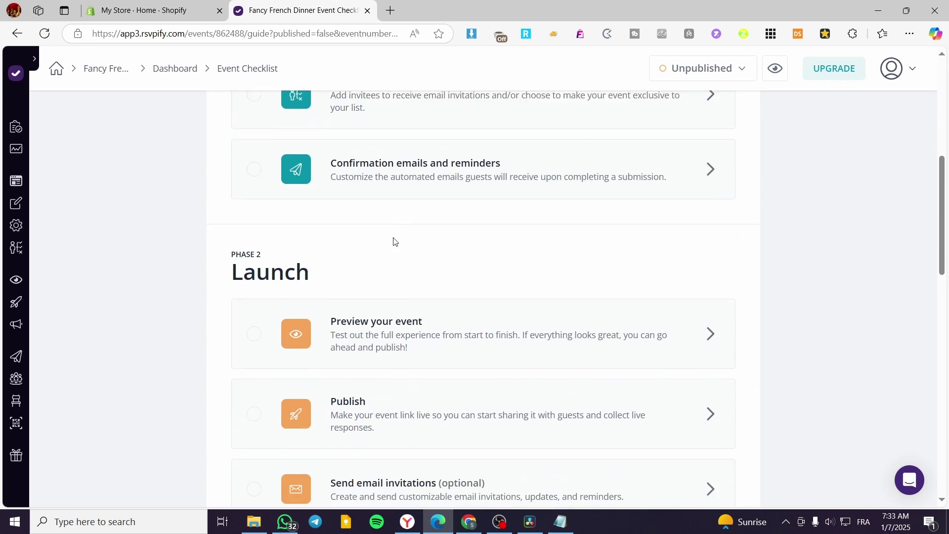
{"action": "scroll", "coordinate": [375, 233], "scroll_direction": "down", "scroll_amount": 3}
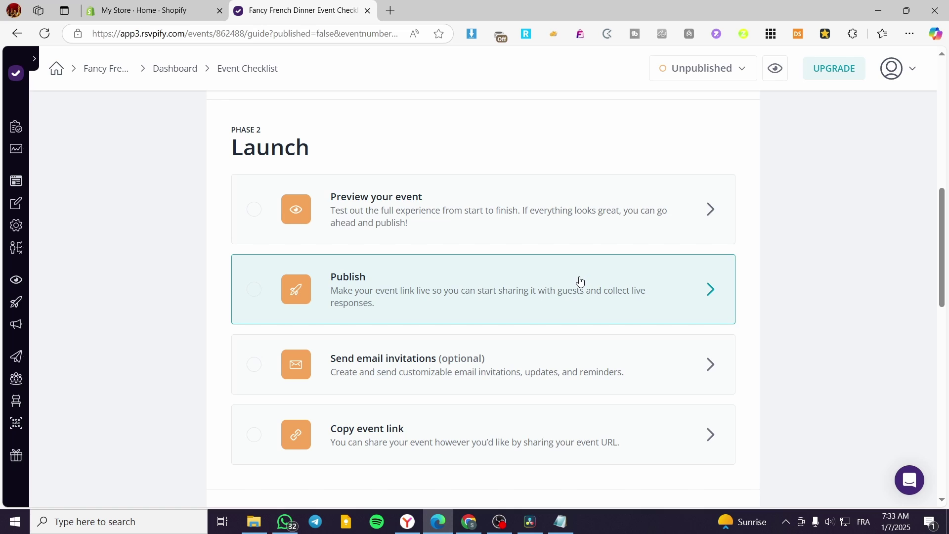
{"action": "scroll", "coordinate": [577, 277], "scroll_direction": "down", "scroll_amount": 1}
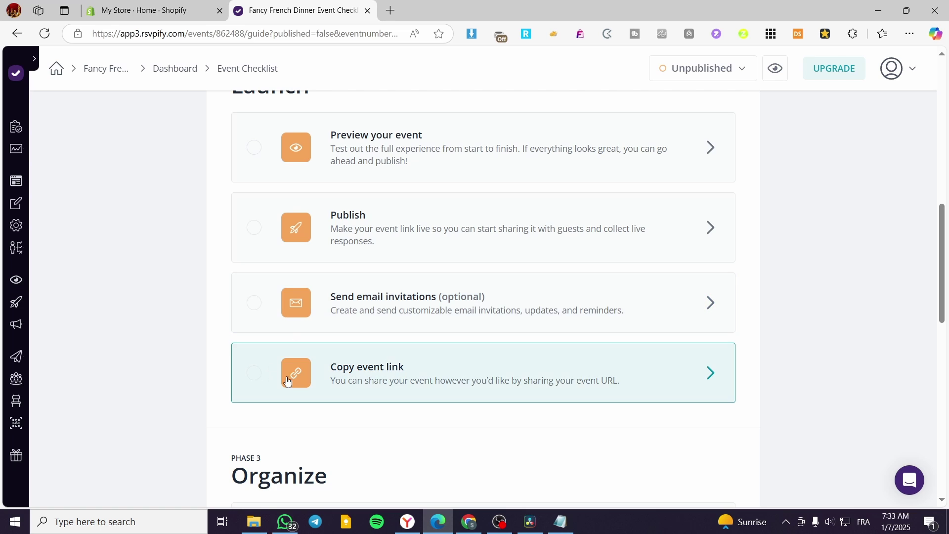
{"action": "scroll", "coordinate": [346, 381], "scroll_direction": "down", "scroll_amount": 1}
{"action": "scroll", "coordinate": [585, 316], "scroll_direction": "down", "scroll_amount": 4}
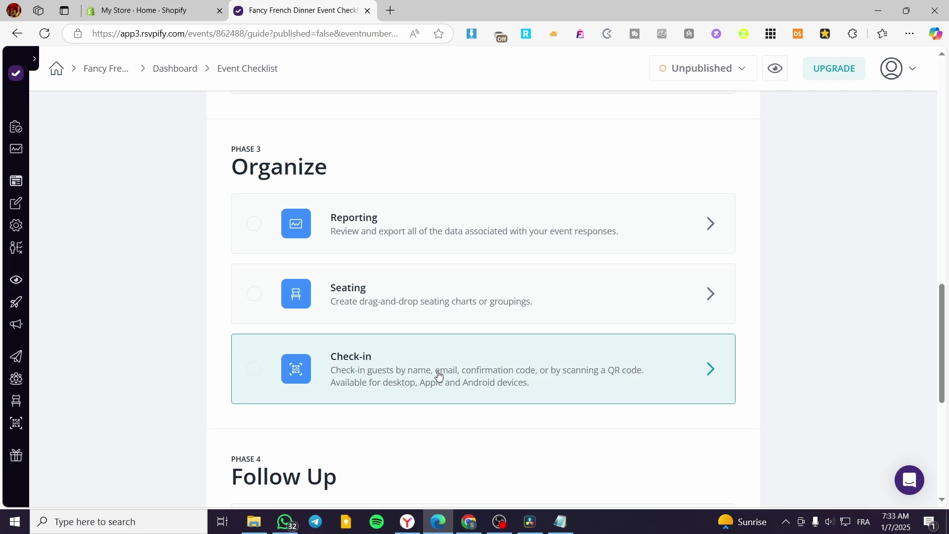
{"action": "scroll", "coordinate": [792, 290], "scroll_direction": "down", "scroll_amount": 3}
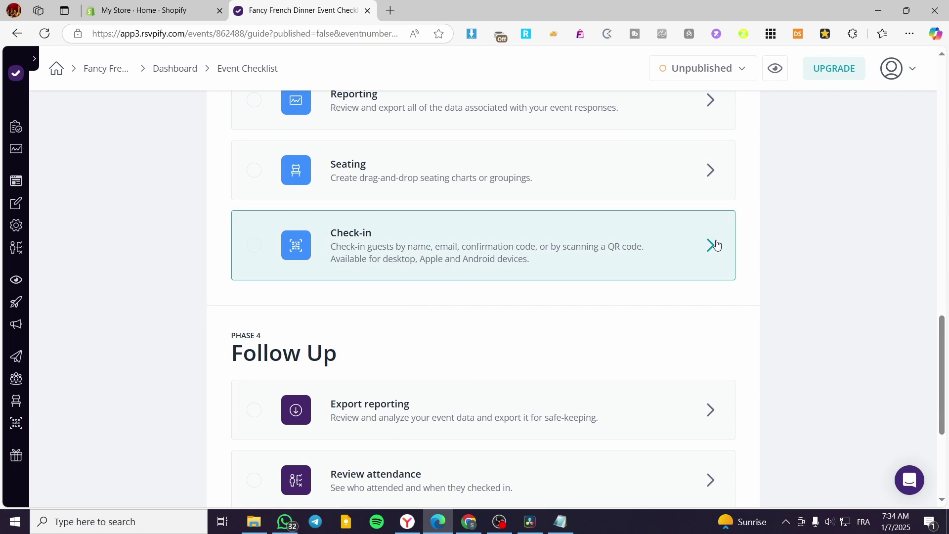
{"action": "scroll", "coordinate": [365, 274], "scroll_direction": "down", "scroll_amount": 3}
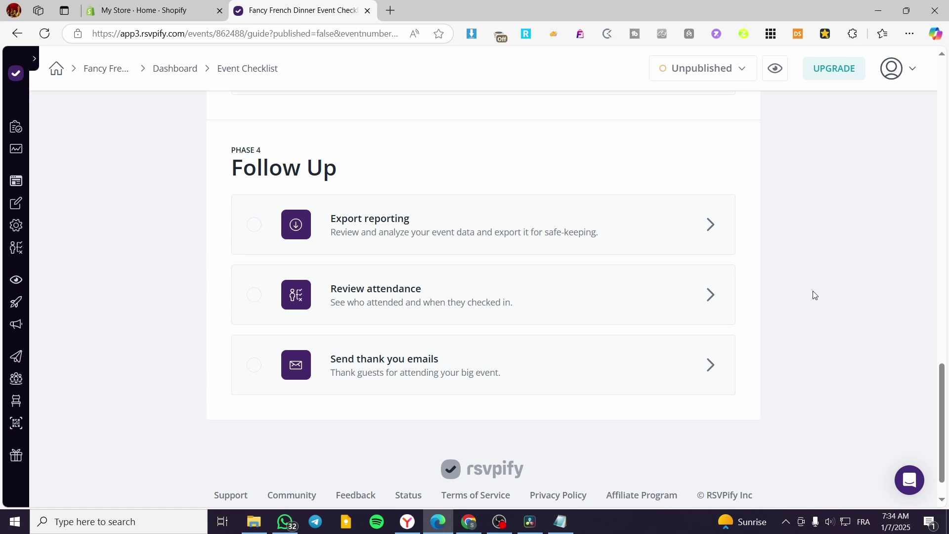
{"action": "scroll", "coordinate": [721, 288], "scroll_direction": "up", "scroll_amount": 15}
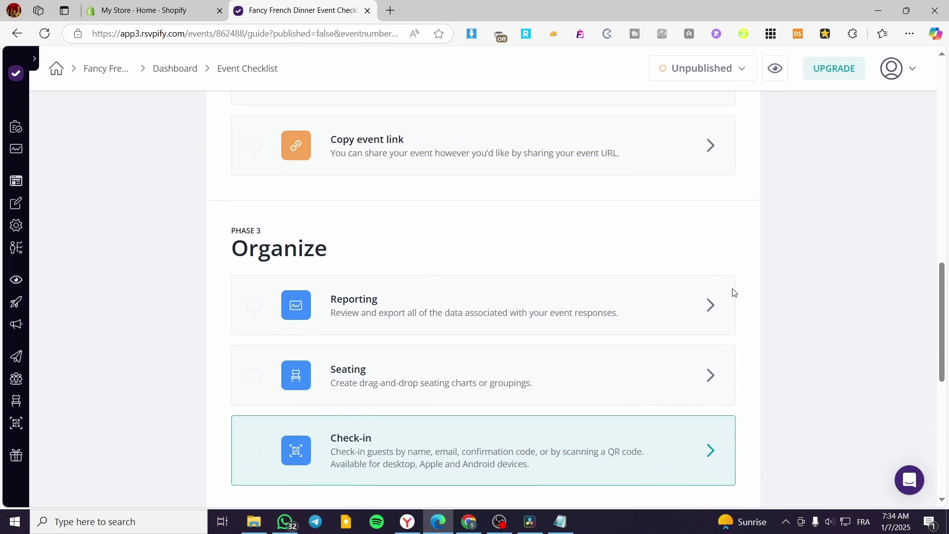
{"action": "scroll", "coordinate": [721, 288], "scroll_direction": "up", "scroll_amount": 5}
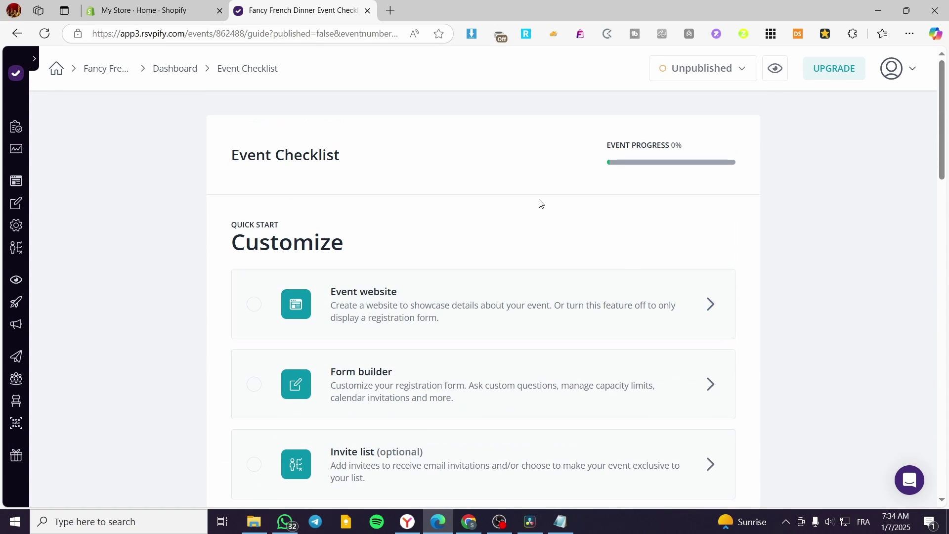
Step: Open the event preview, advance to the RSVP page, and set the attending count to 1
{"action": "left_click", "coordinate": [774, 76]}
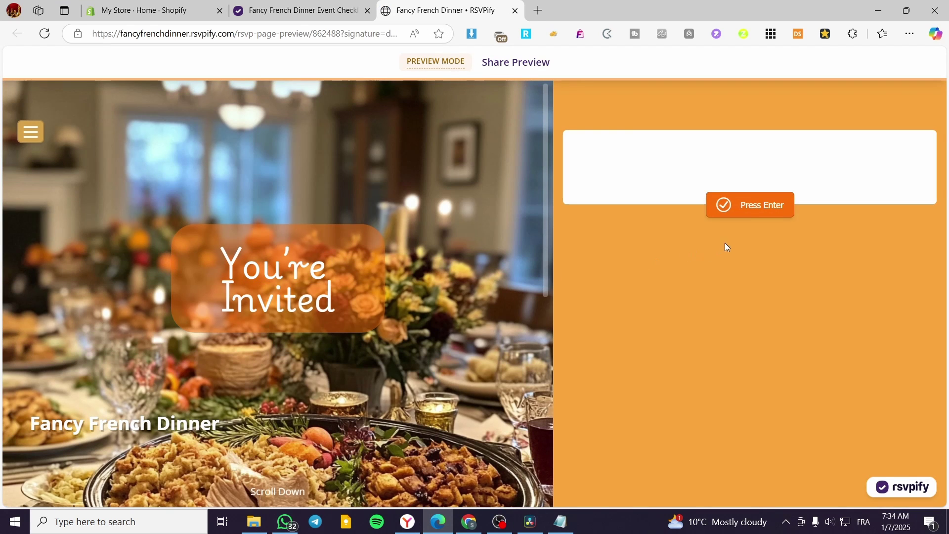
{"action": "left_click", "coordinate": [754, 213]}
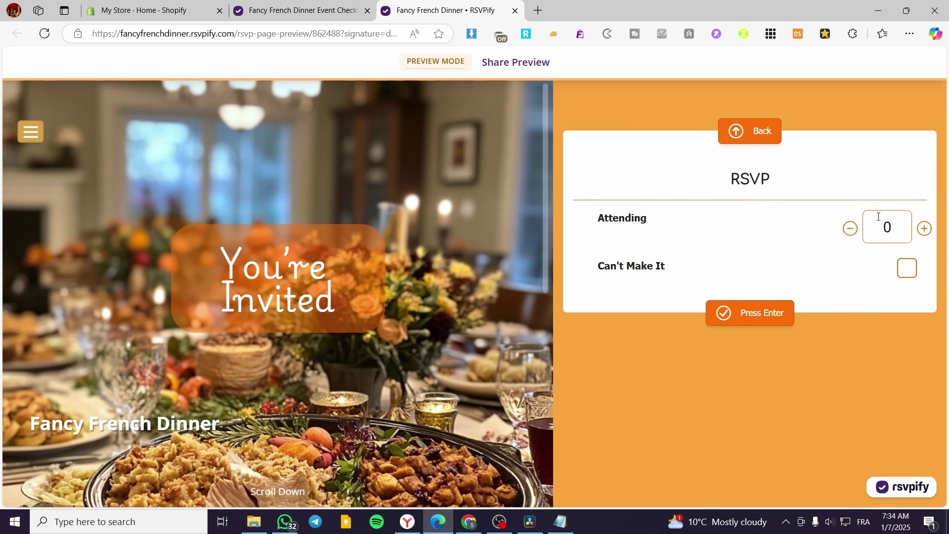
{"action": "double_click", "coordinate": [885, 224]}
{"action": "type", "text": "1"}
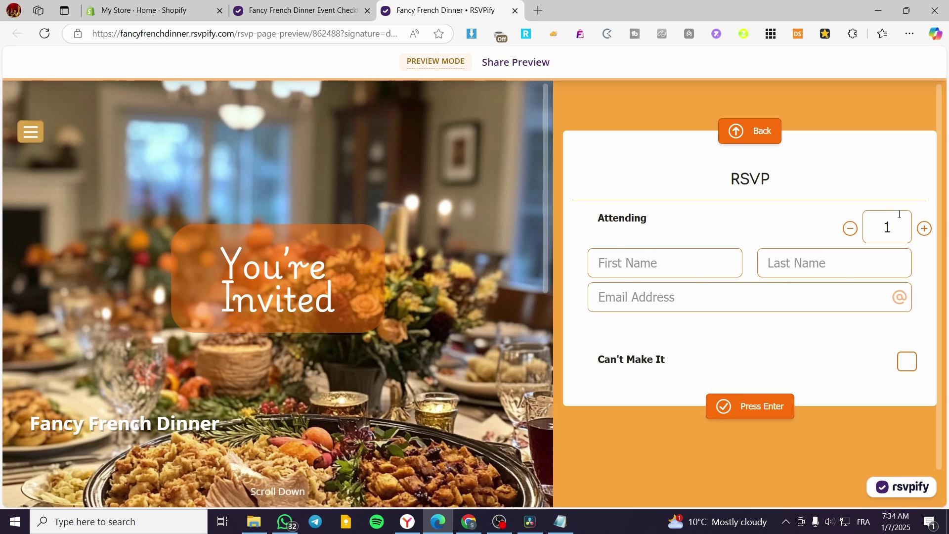
Step: Test the preview's attending count by raising it to 2 and lowering it to 1, and close the preview
{"action": "double_click", "coordinate": [882, 224]}
{"action": "left_click", "coordinate": [924, 230]}
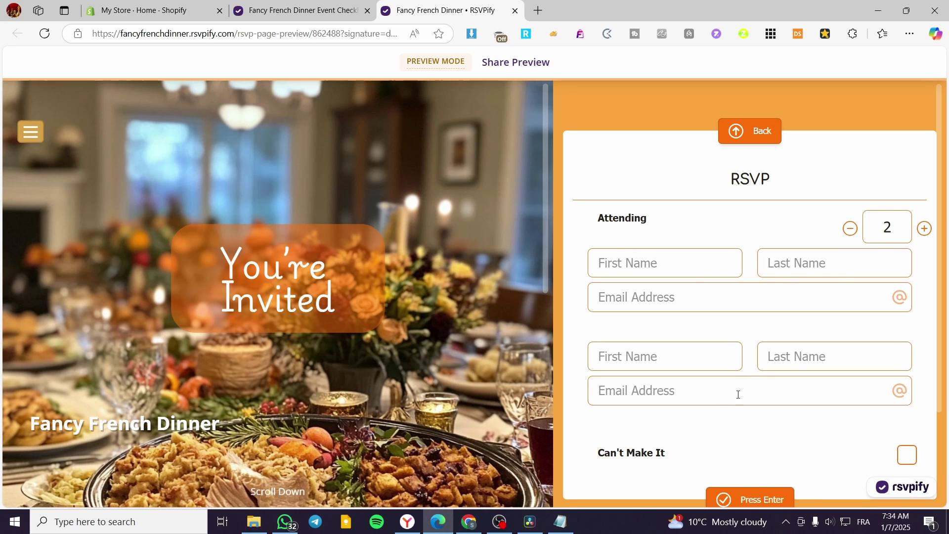
{"action": "left_click", "coordinate": [851, 229]}
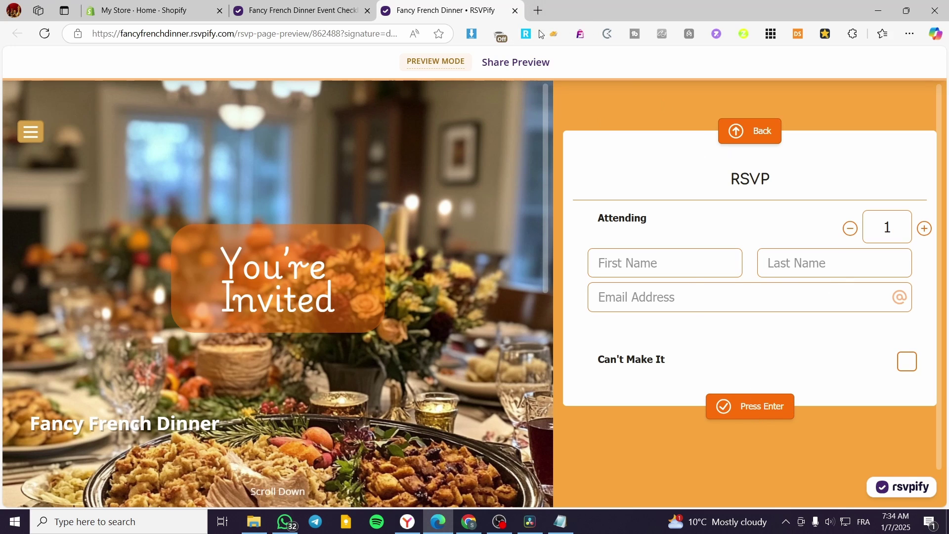
{"action": "left_click", "coordinate": [515, 11]}
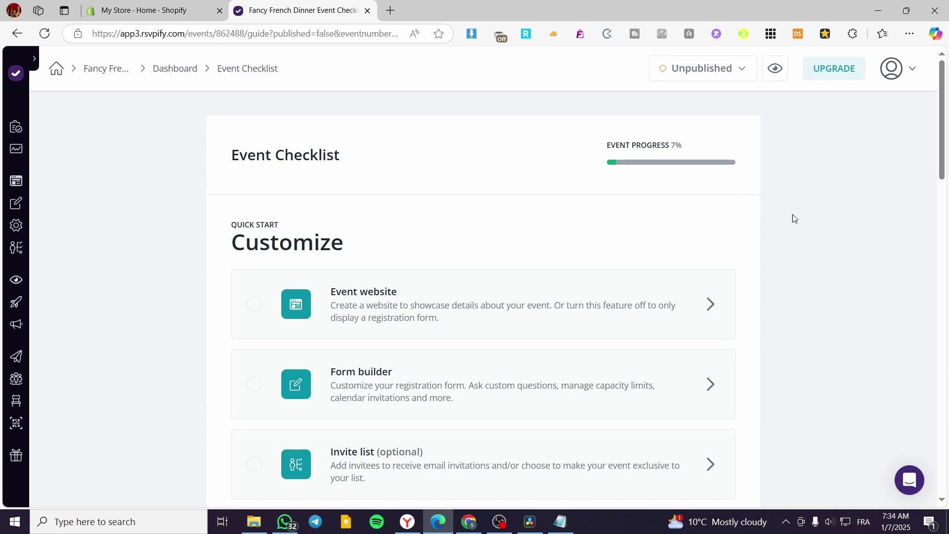
Step: Expand the event's navigation sidebar to review its sections
{"action": "mouse_move", "coordinate": [25, 140]}
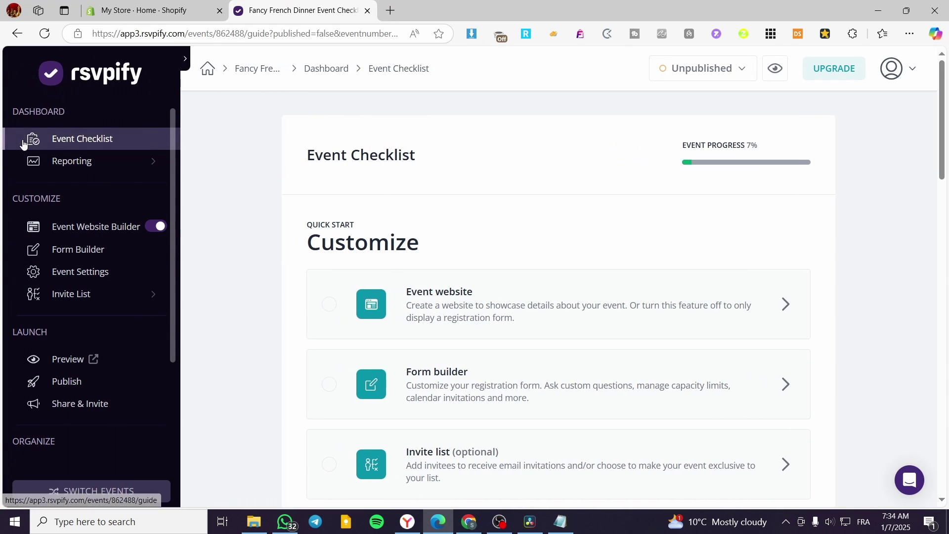